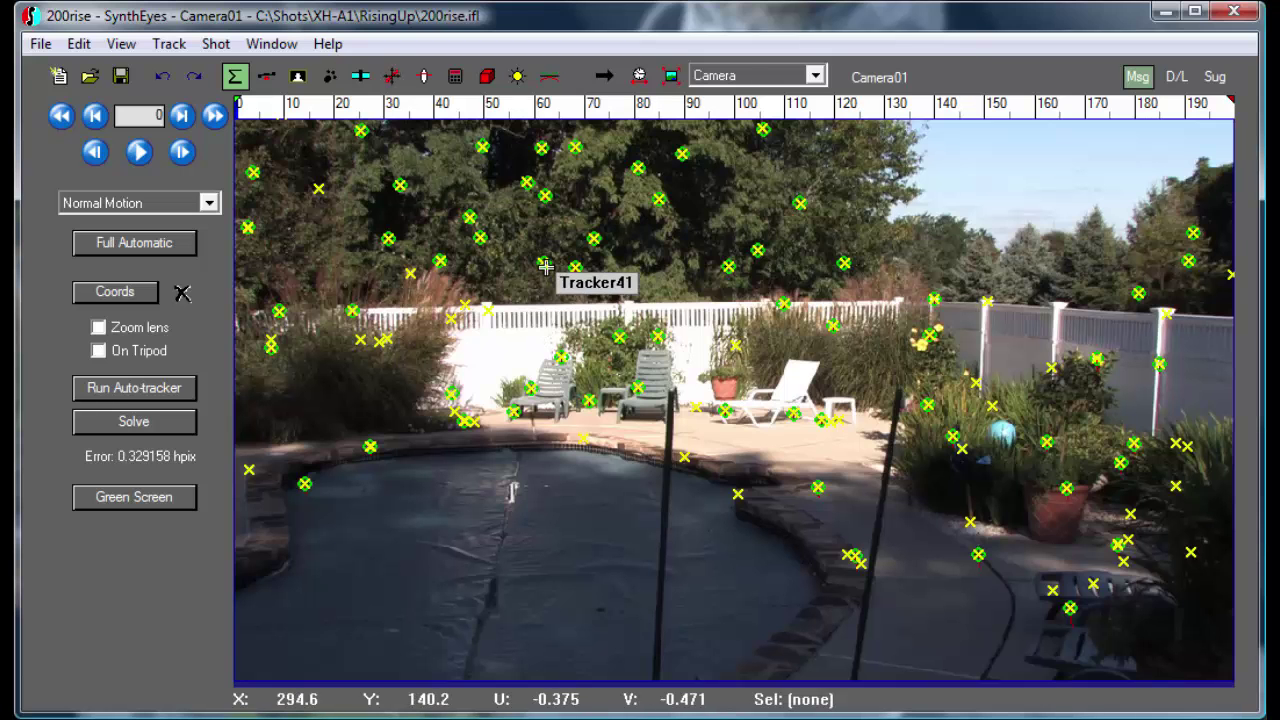
Zoom in on Tracker41 in the tree foliage, centre it, and select it.
scroll(545, 267, up, 5)
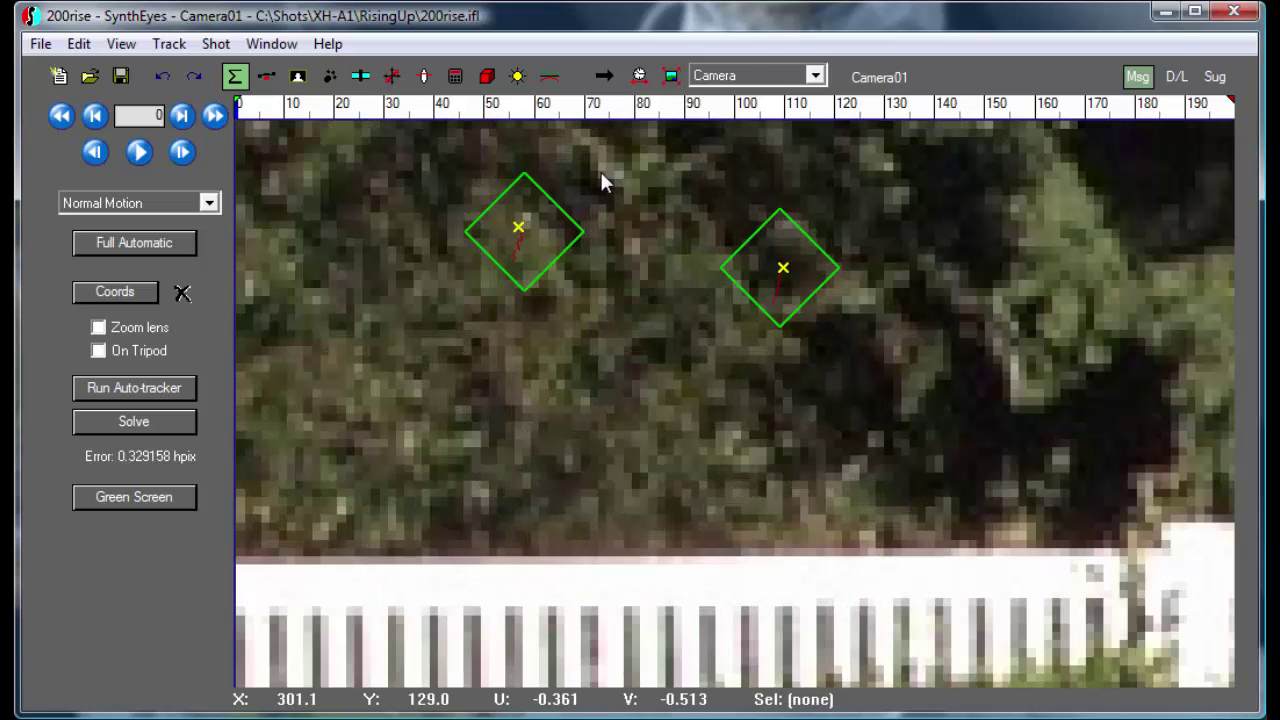
middle_drag(600, 171, 734, 280)
scroll(720, 332, up, 3)
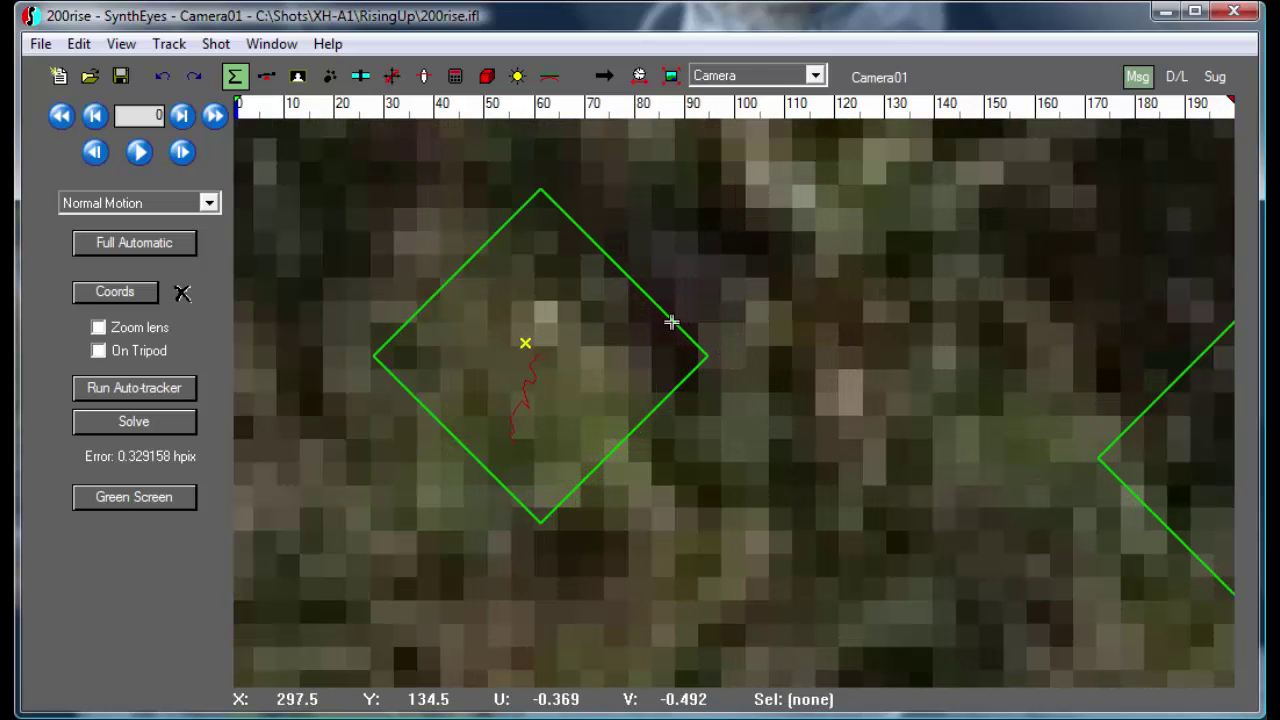
click(672, 324)
middle_drag(591, 303, 710, 329)
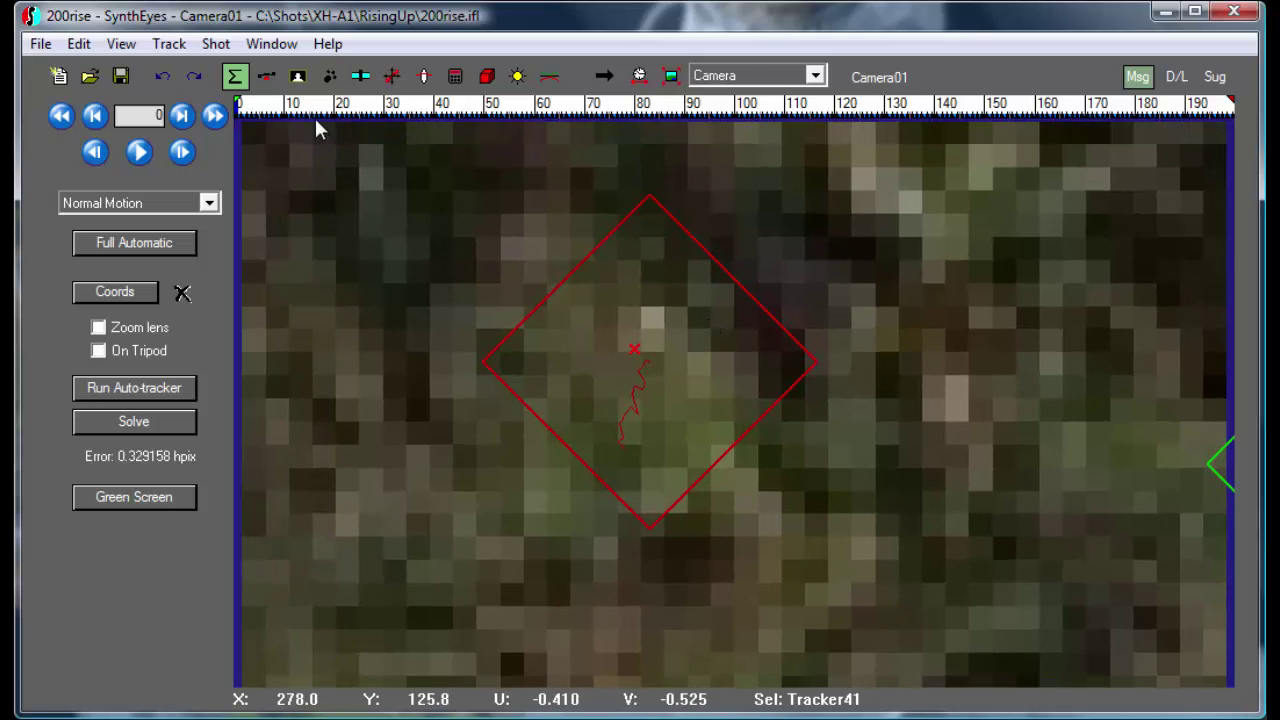
Play the shot, then go back to frame 9 and step through frames following Tracker41.
key(space)
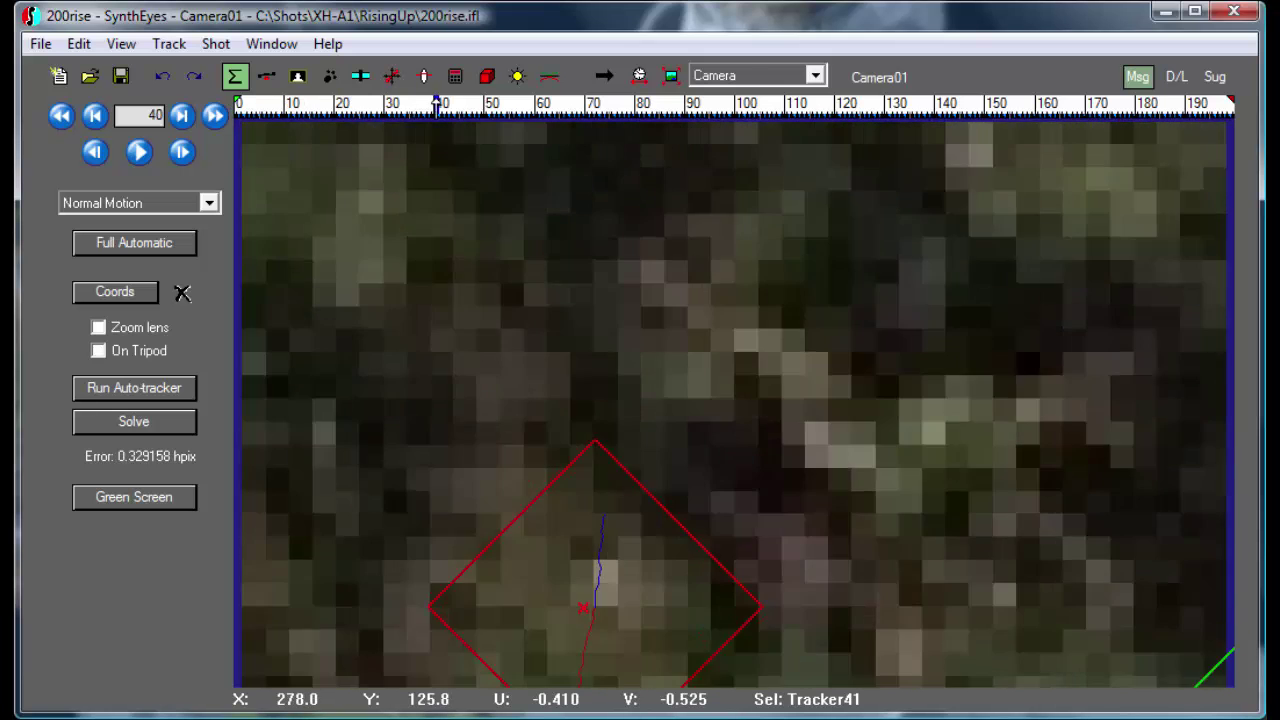
drag(437, 104, 282, 104)
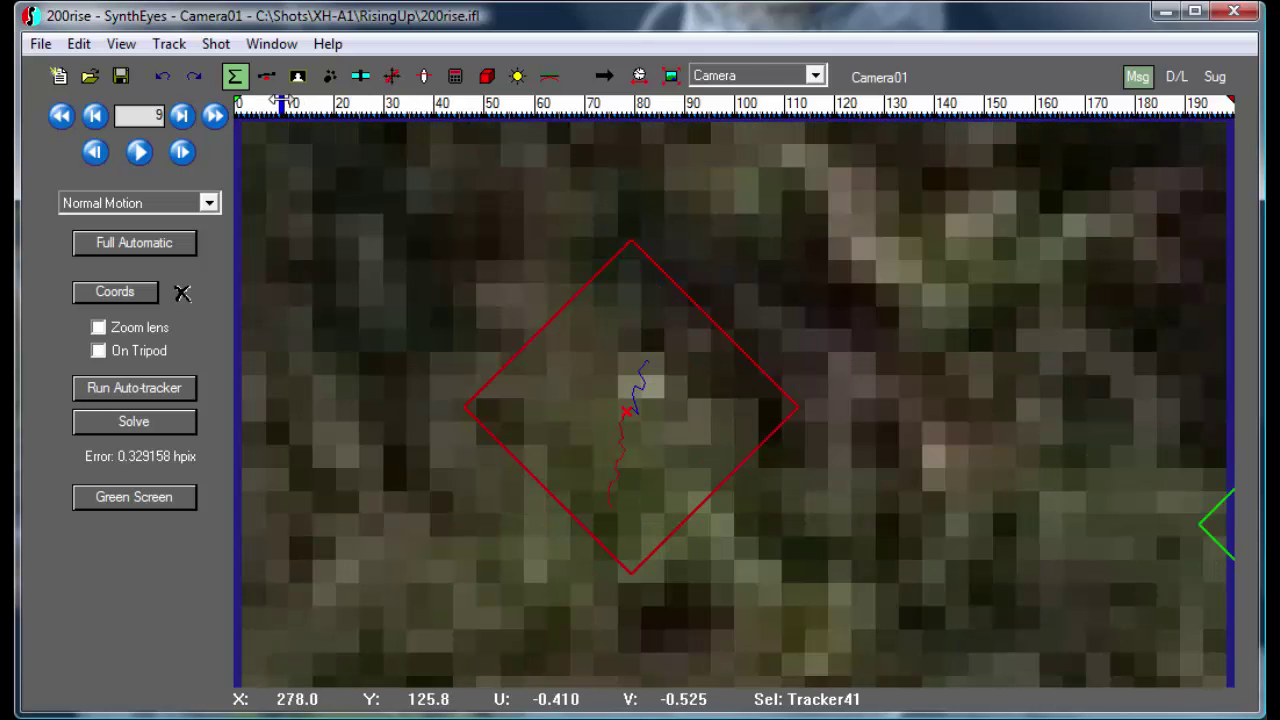
key(5)
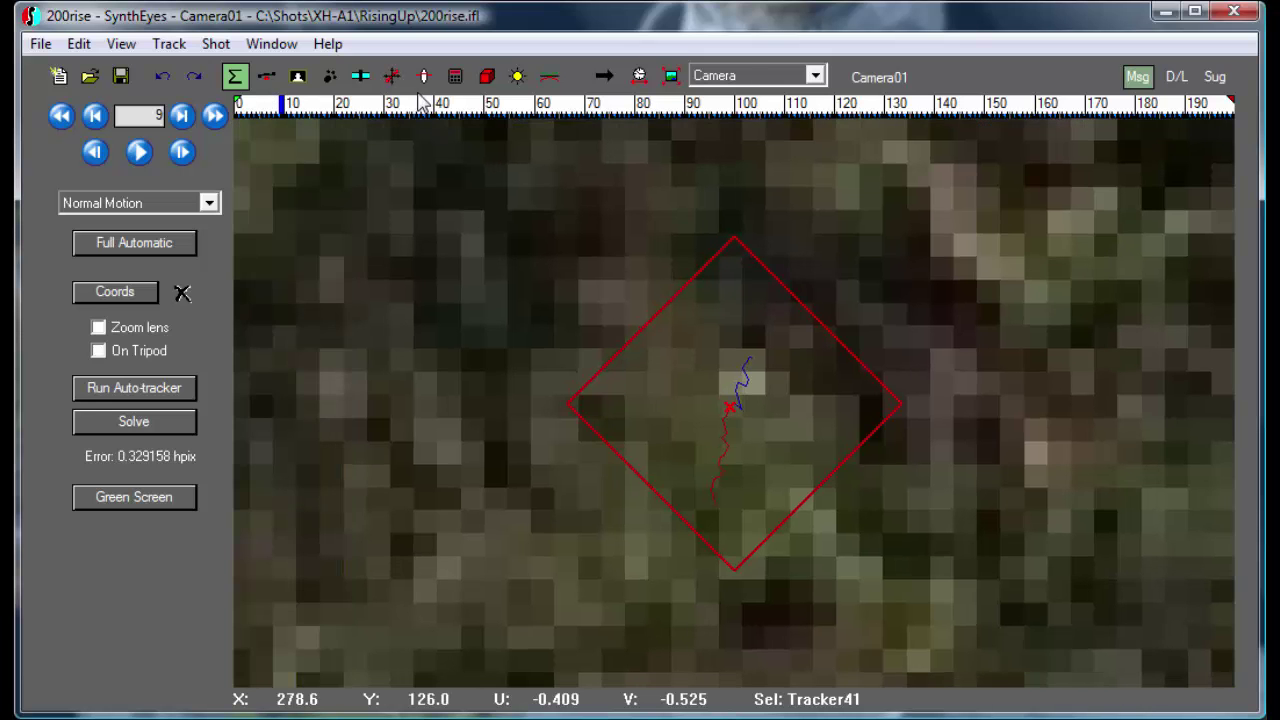
key(space)
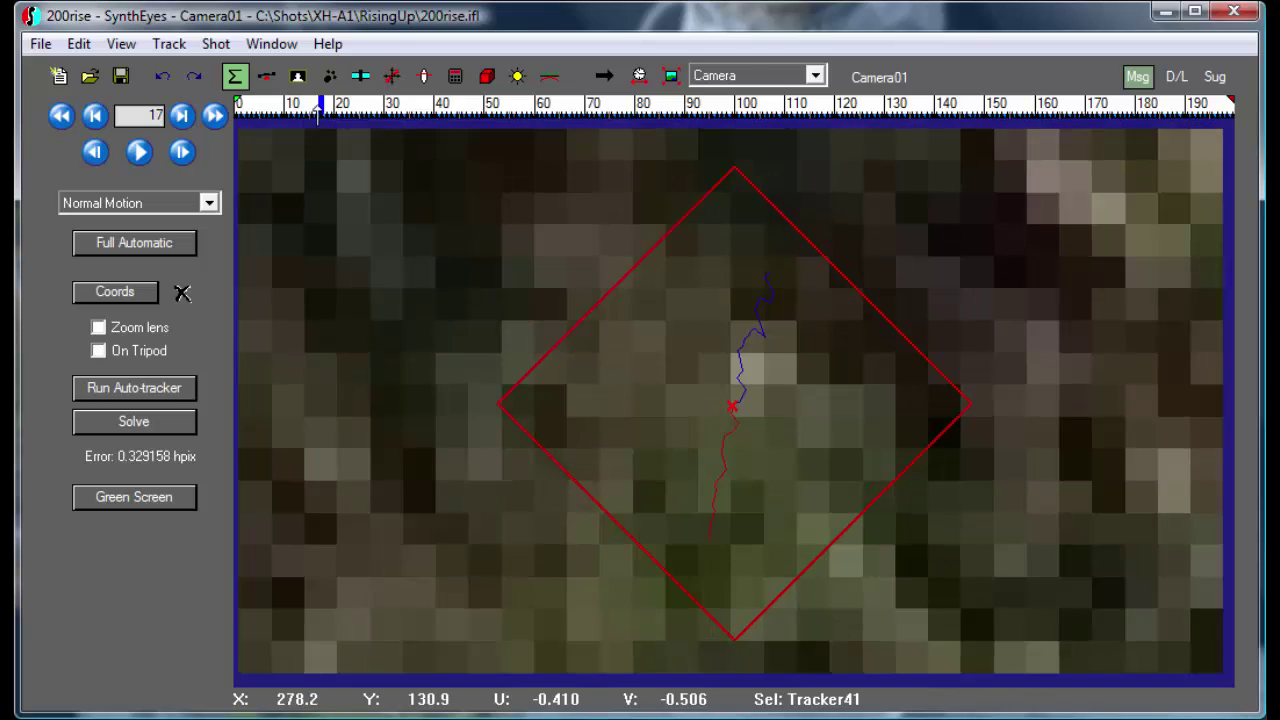
Place Tracker121 on the bright foliage patch and track it, then compare paths at frame 39.
drag(290, 115, 222, 114)
click(330, 78)
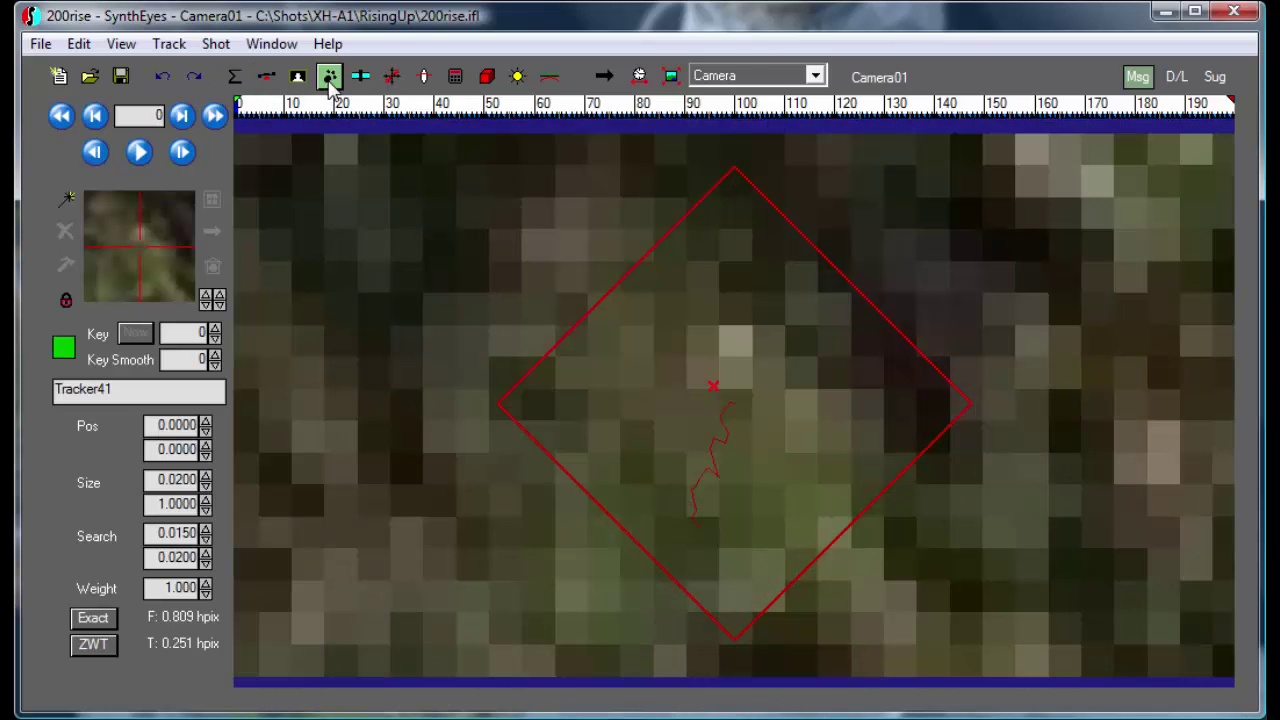
click(66, 200)
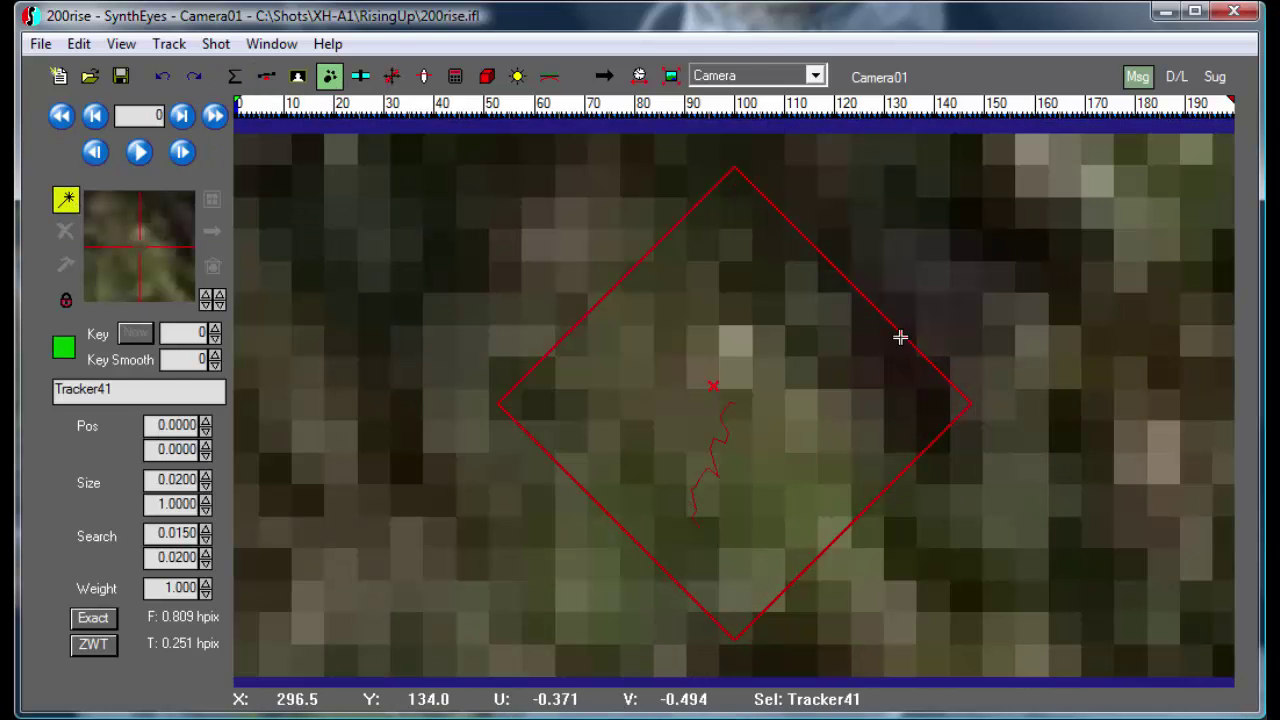
click(857, 400)
drag(580, 389, 709, 389)
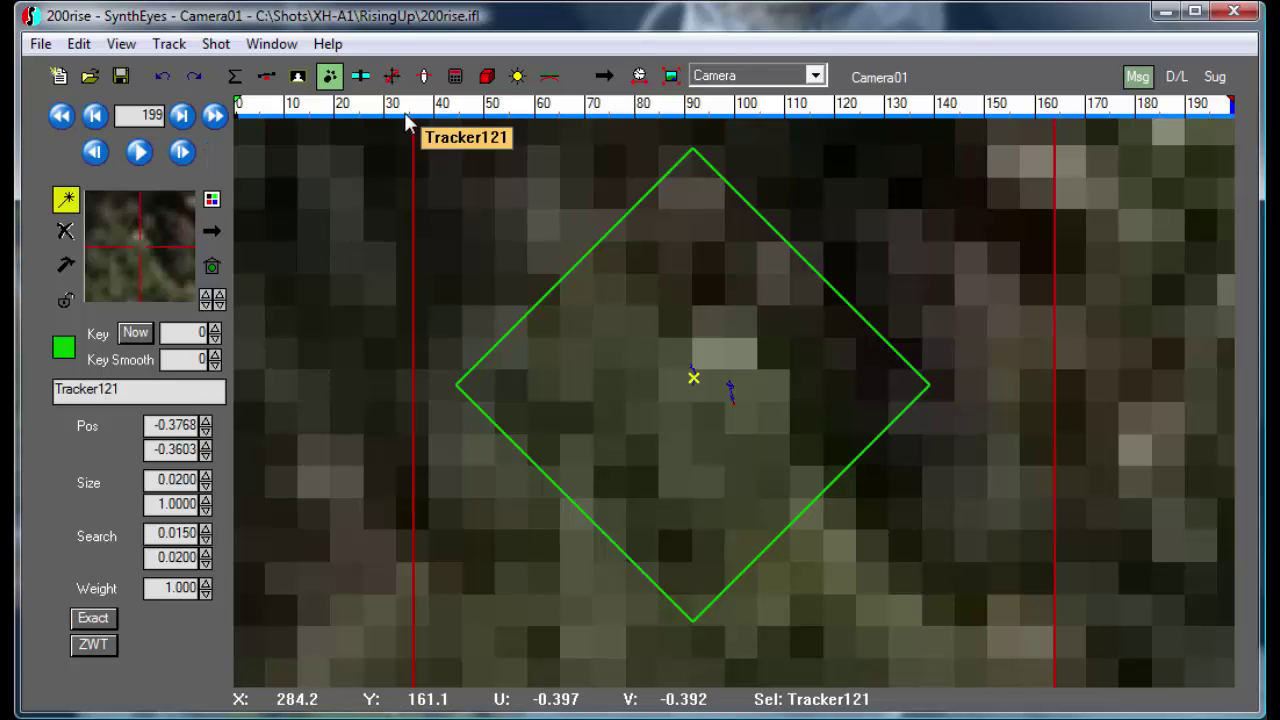
key(Home)
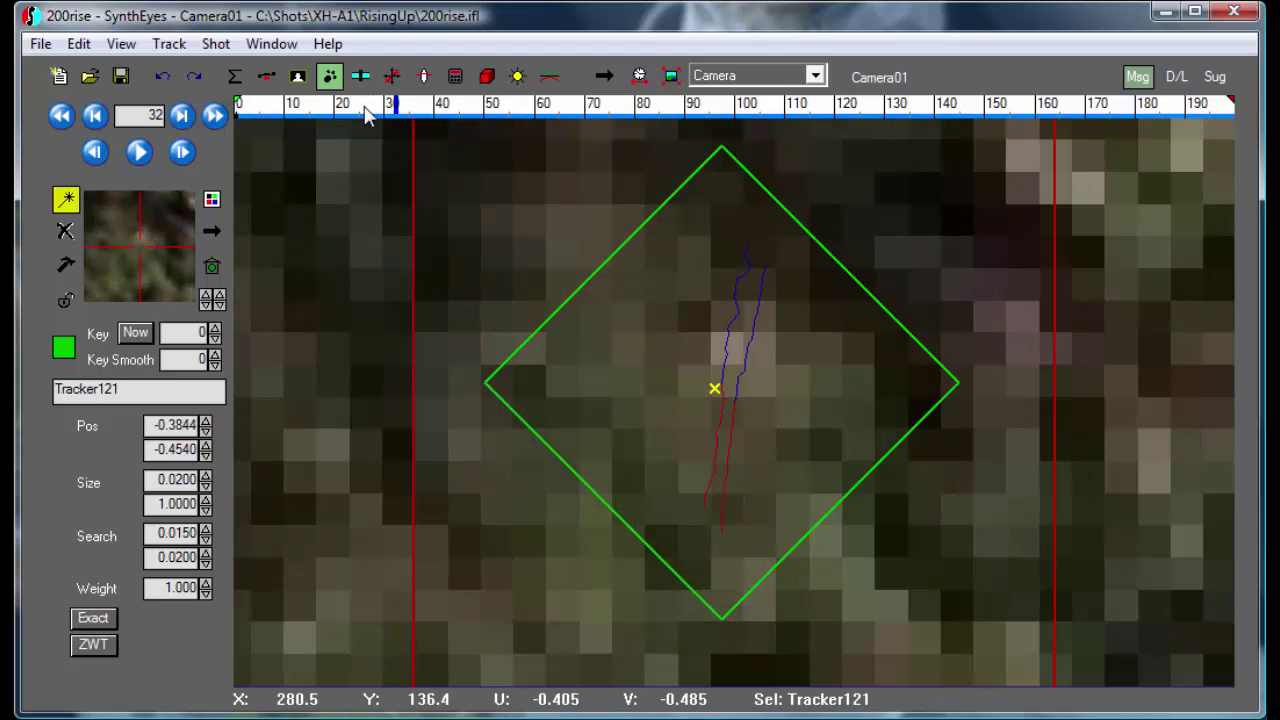
mouse_move(370, 108)
mouse_down()
mouse_move(514, 108)
mouse_move(268, 108)
mouse_move(282, 108)
mouse_up()
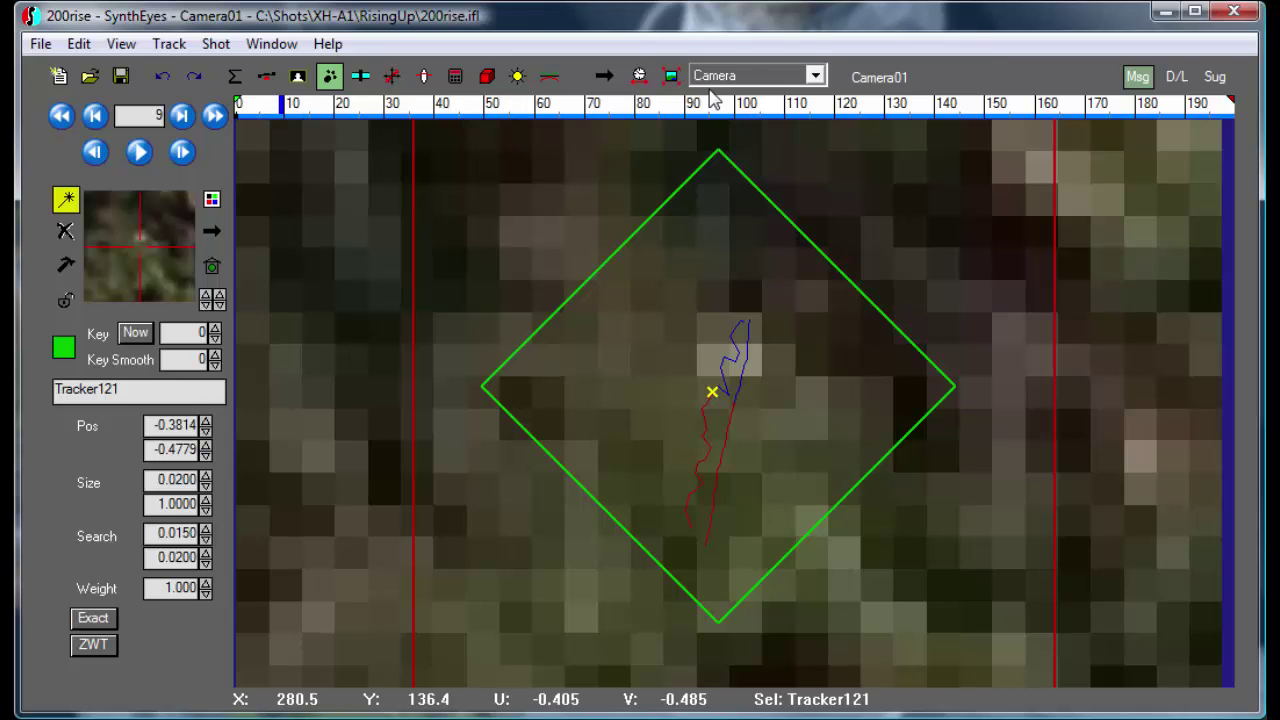
Reselect Tracker41 and flip with Undo/Redo between its graph curves and Tracker121's.
click(617, 263)
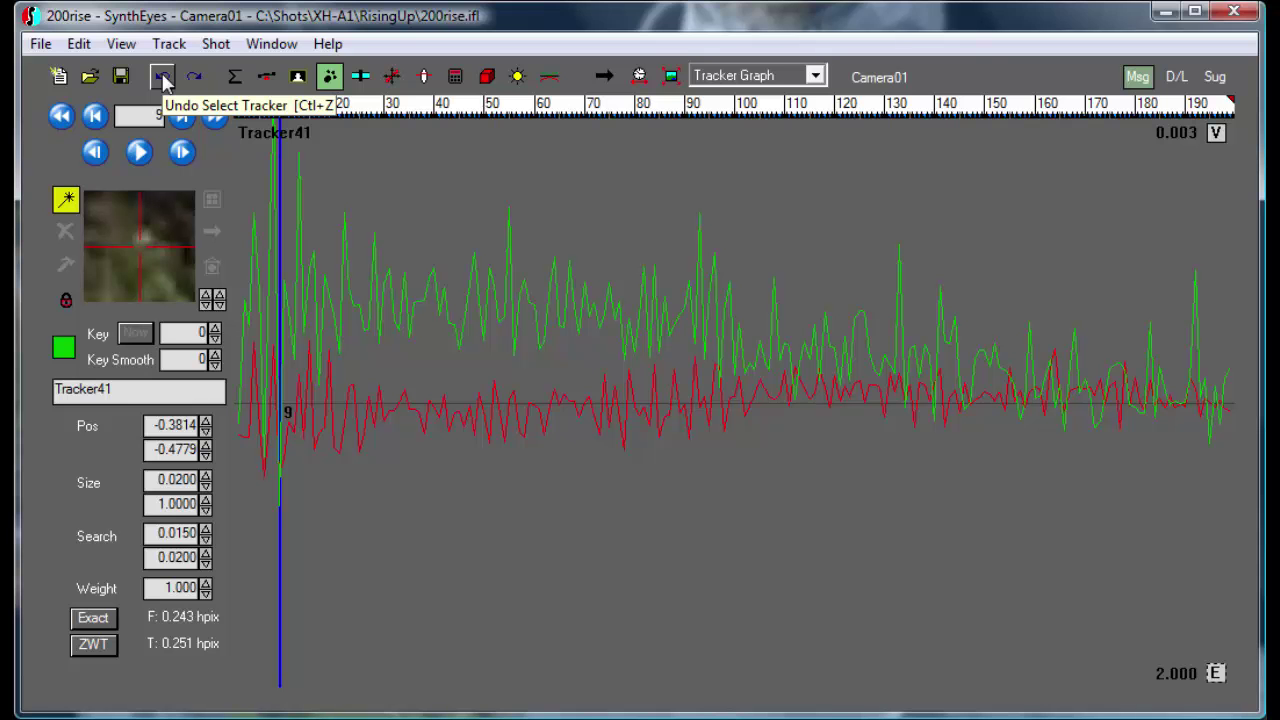
click(163, 78)
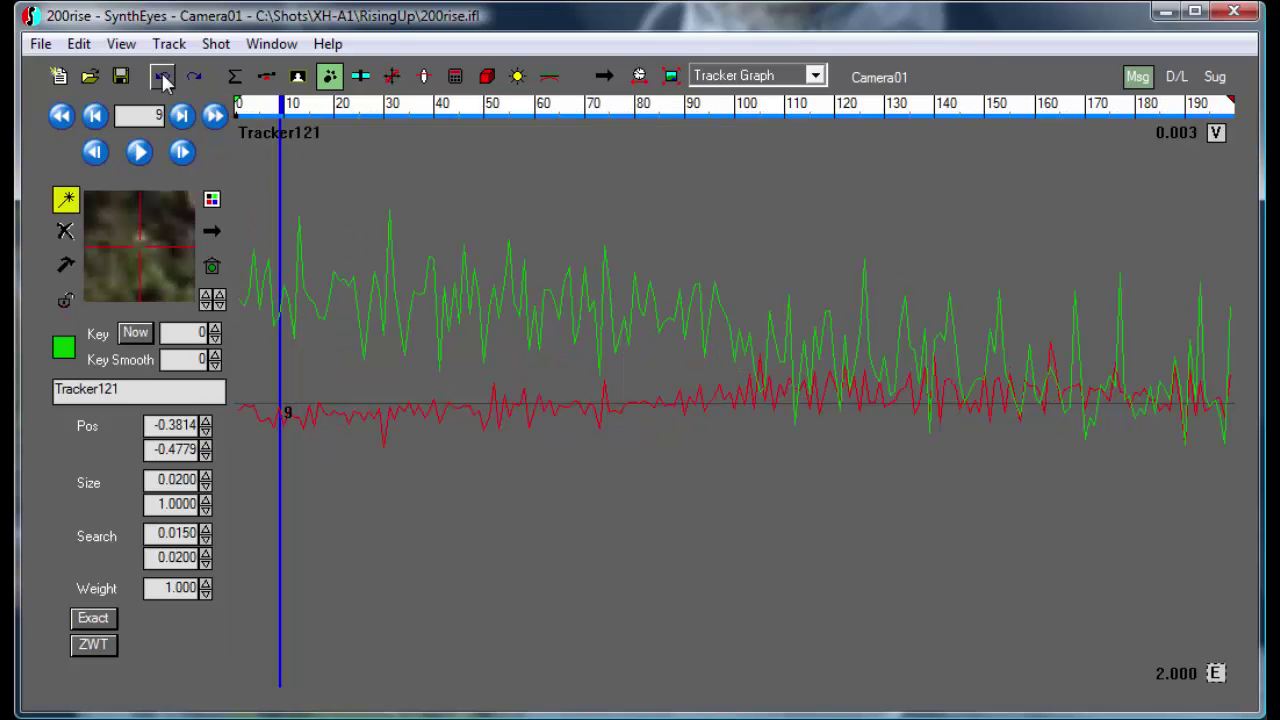
click(193, 77)
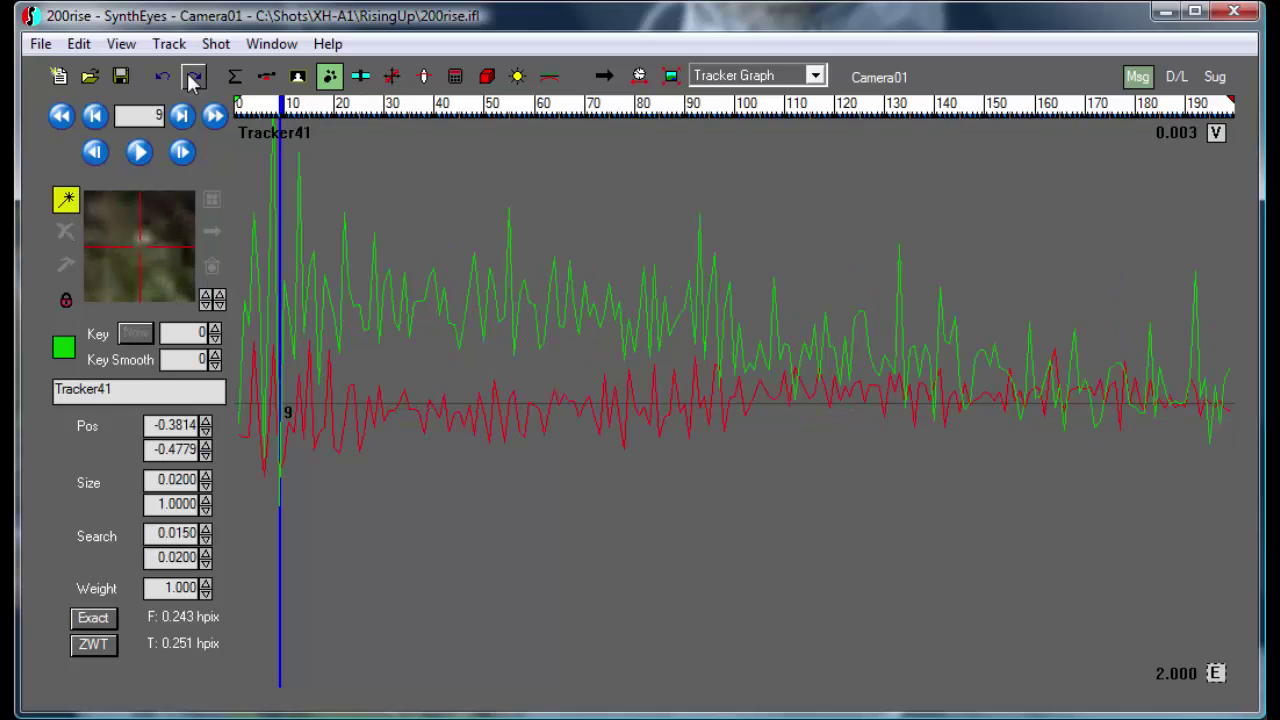
click(164, 80)
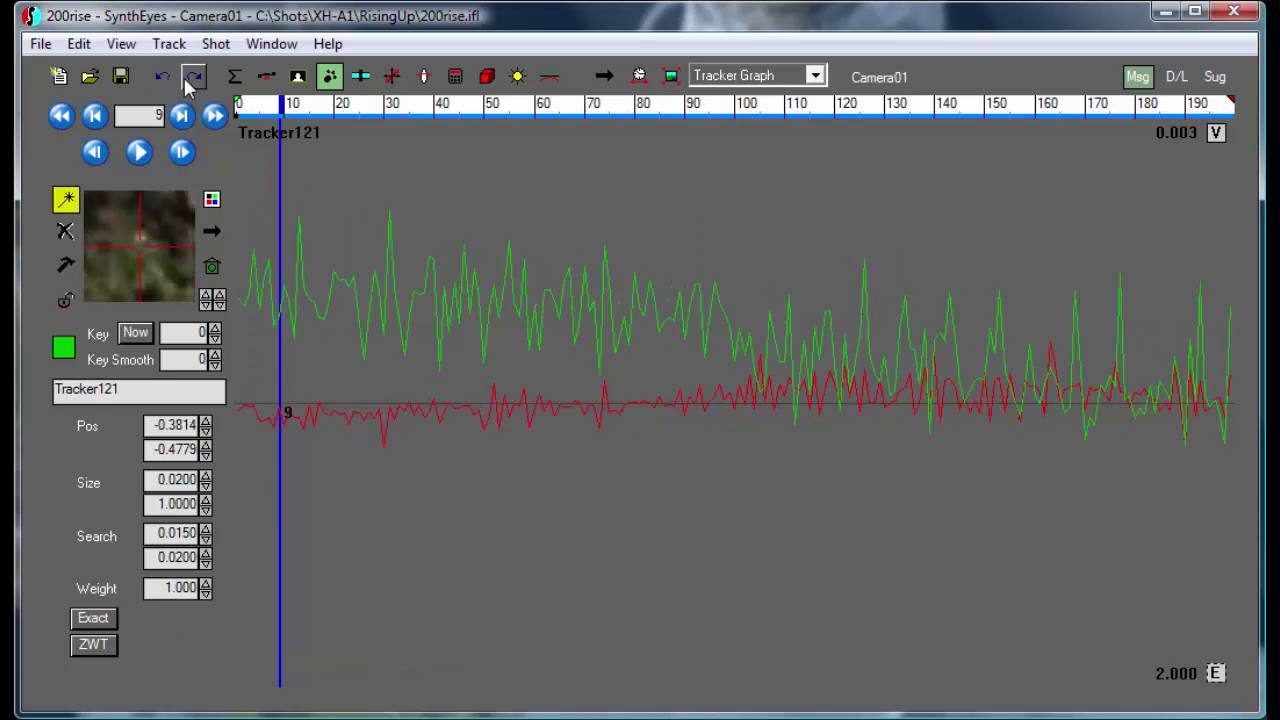
click(191, 77)
click(166, 78)
click(191, 78)
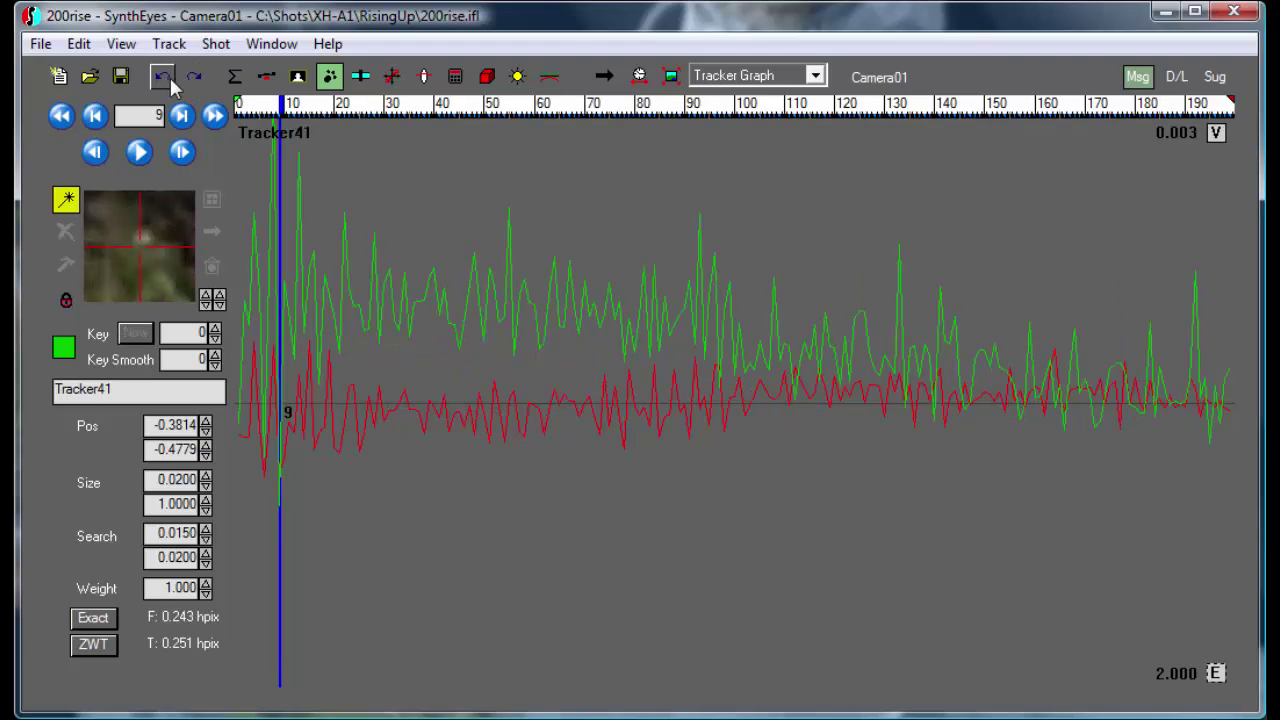
click(166, 84)
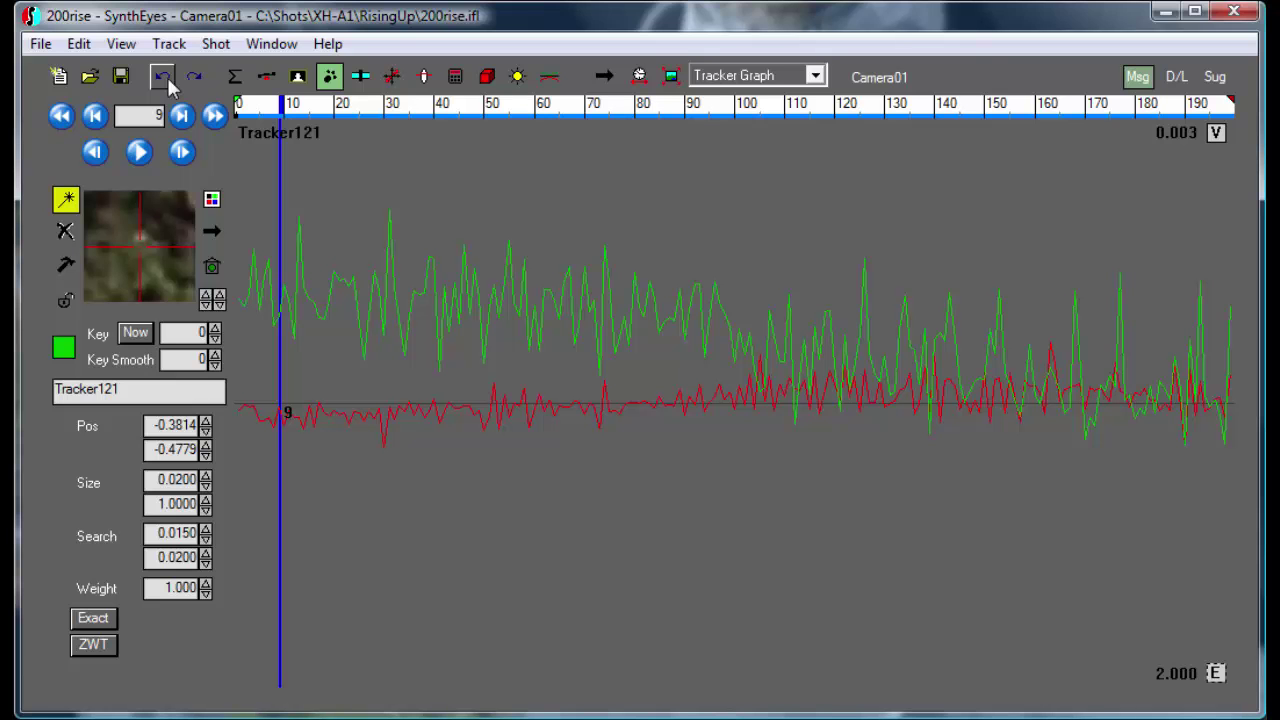
click(193, 77)
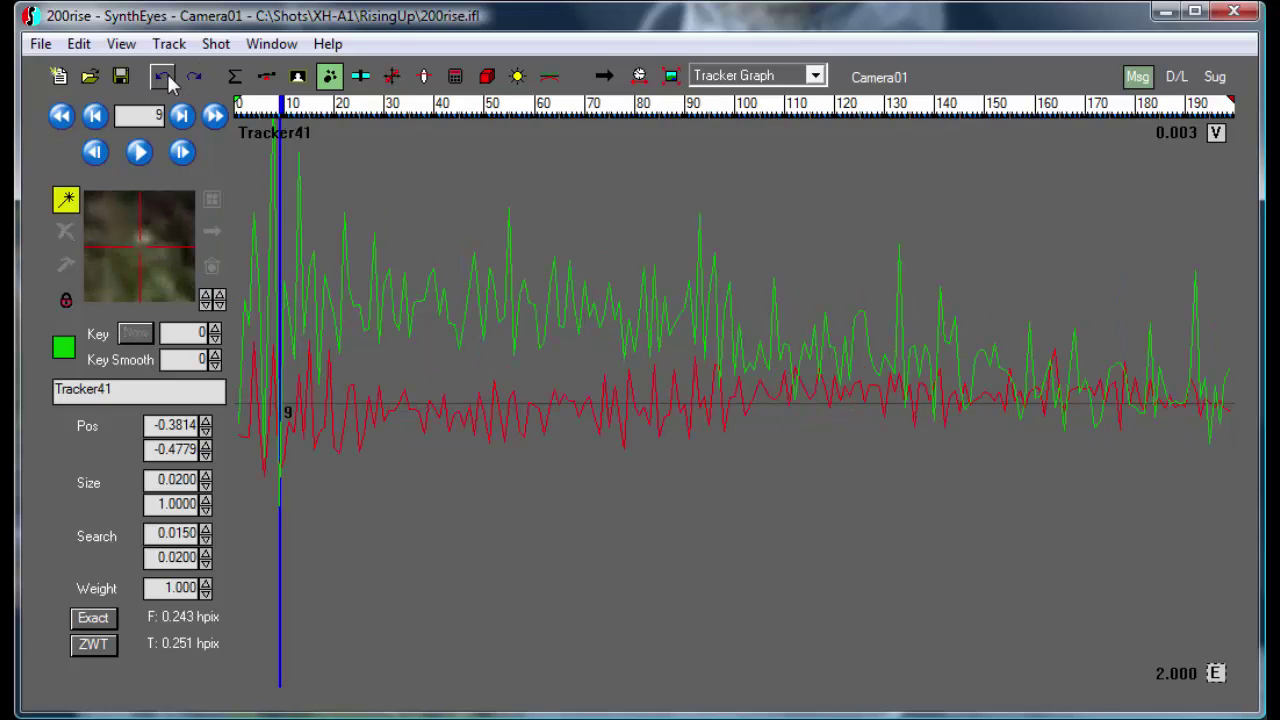
click(161, 80)
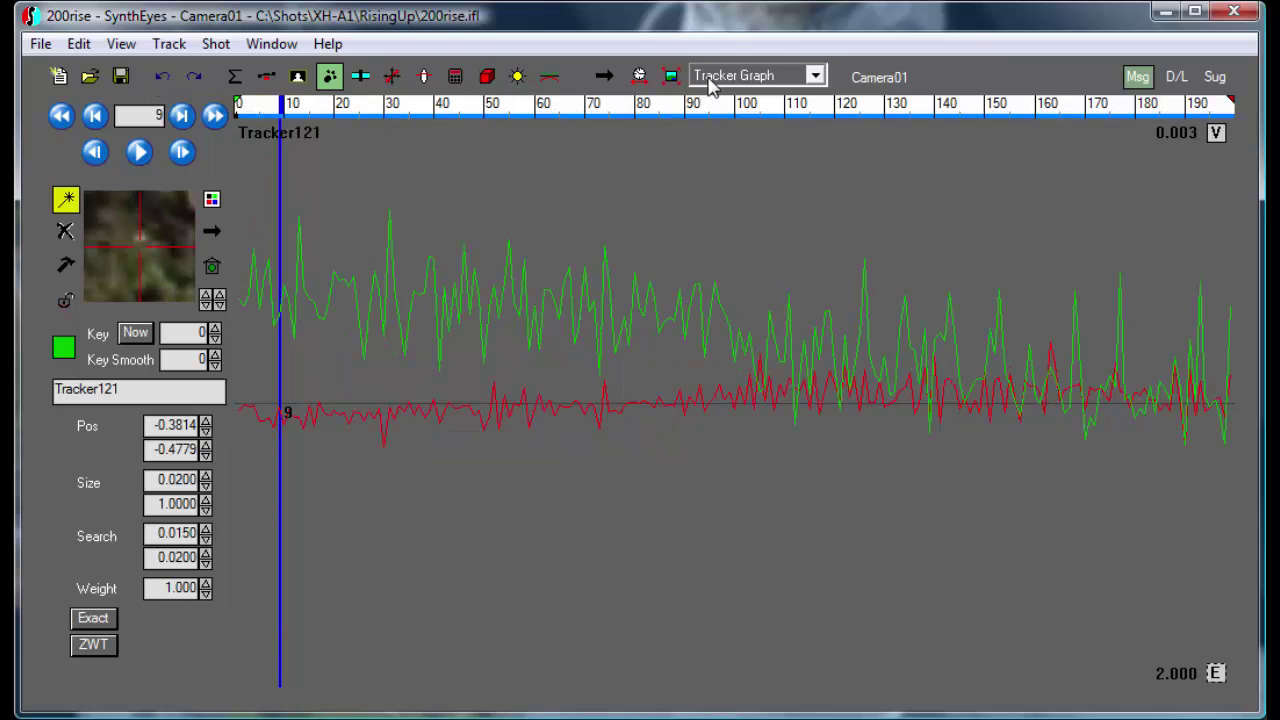
Return to Camera view, select Tracker41, and bring up the Fine-Tune Auto-Trackers settings.
click(710, 78)
click(714, 100)
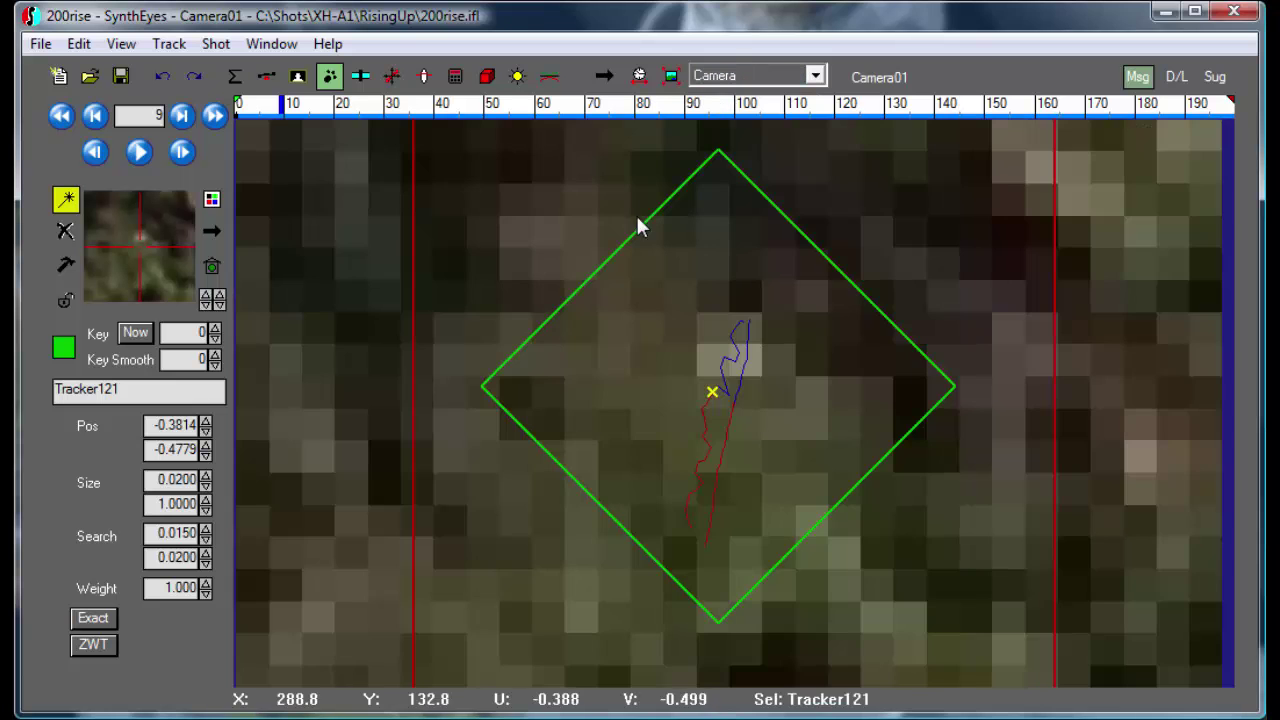
scroll(628, 277, down, 4)
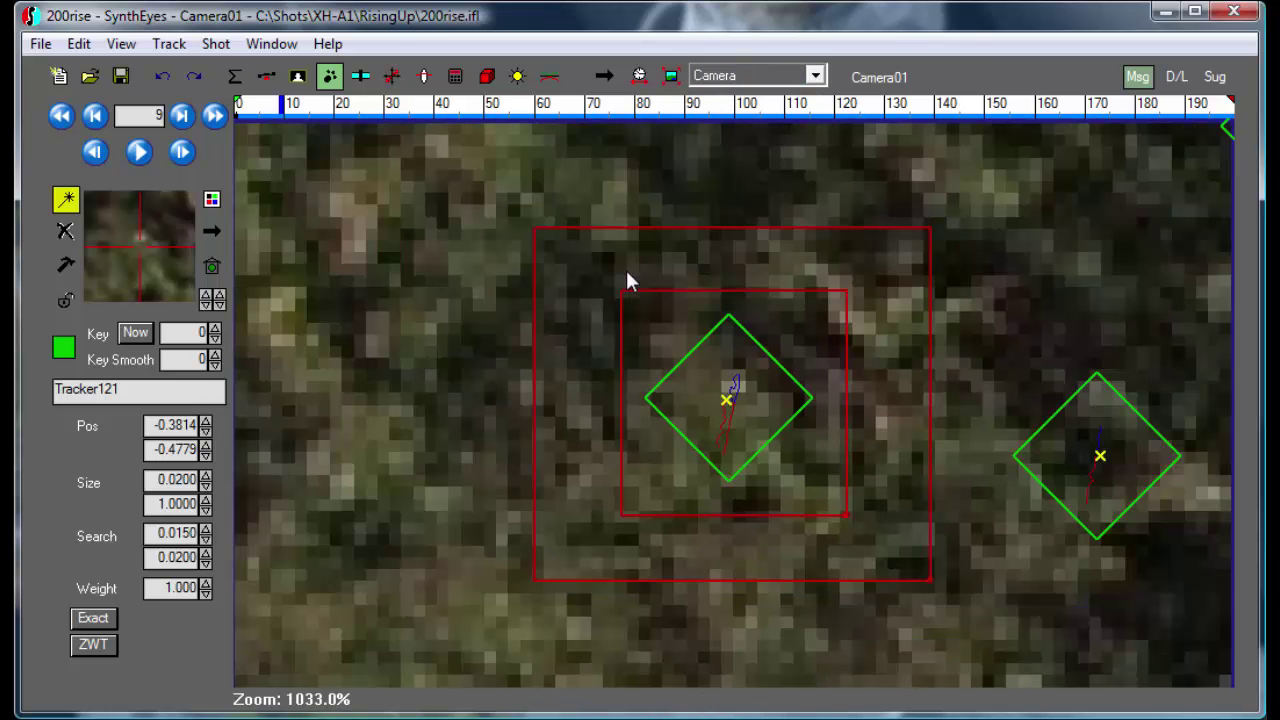
click(706, 349)
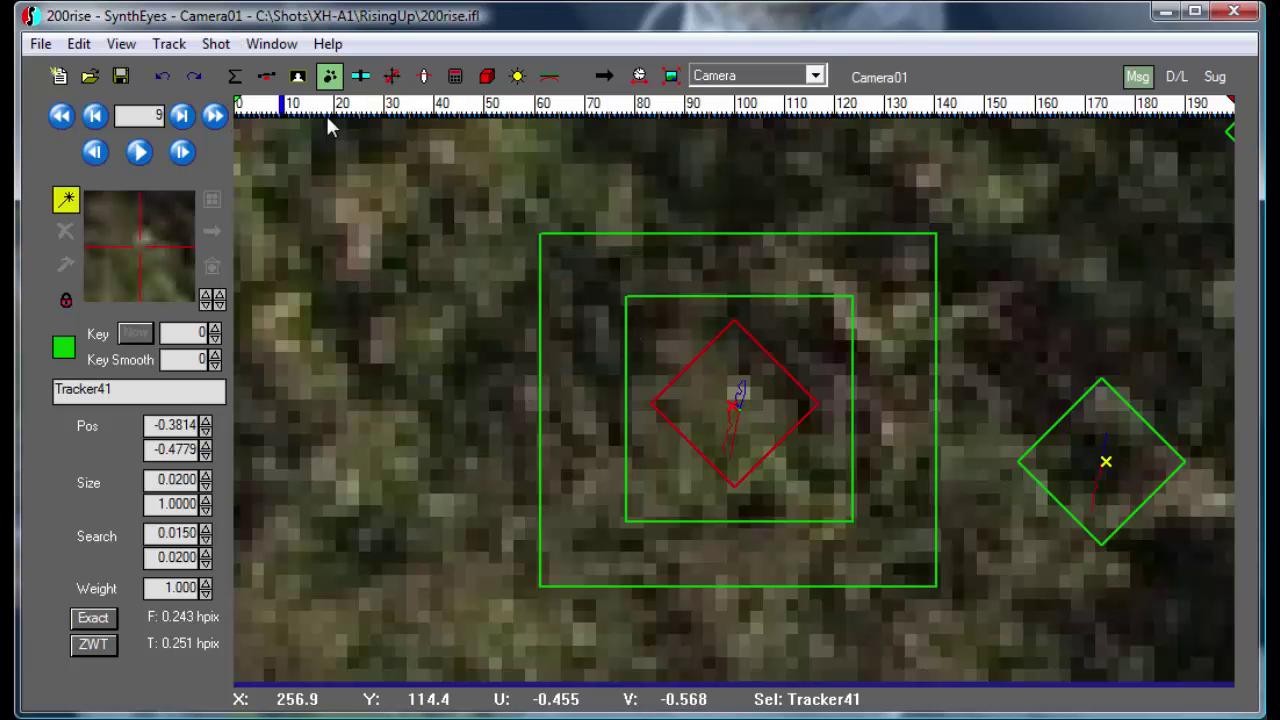
click(169, 44)
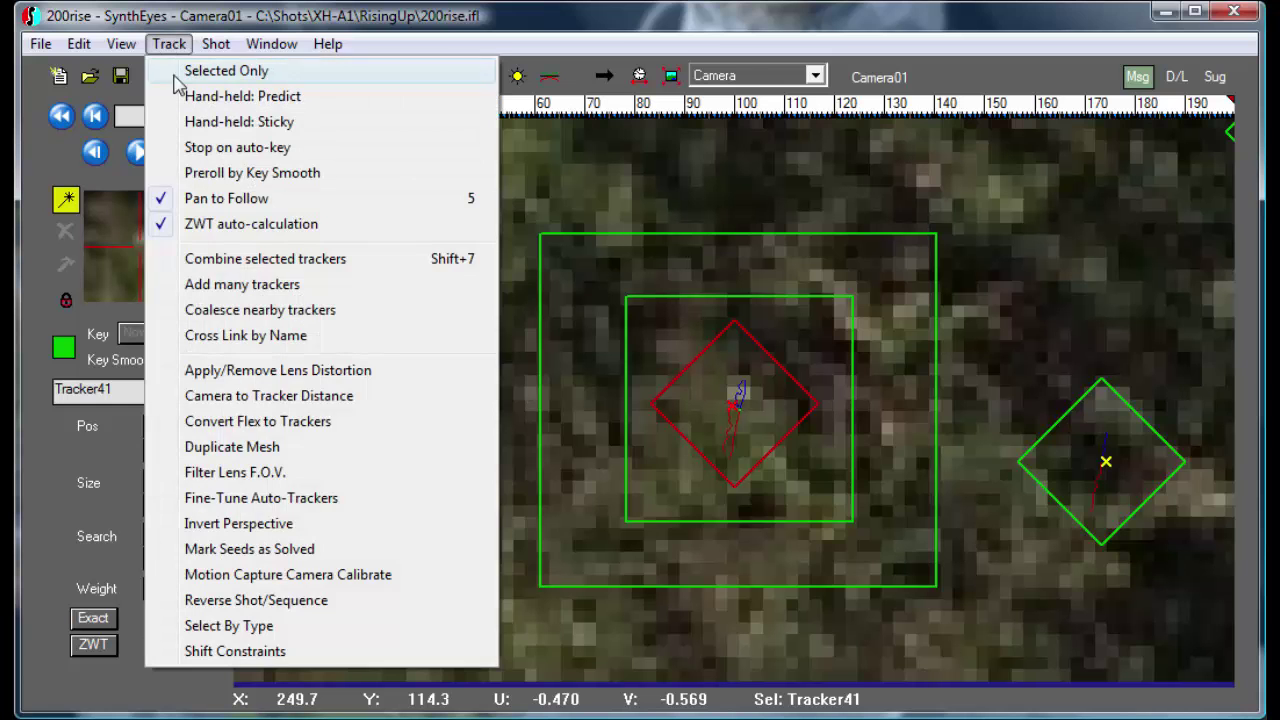
click(251, 500)
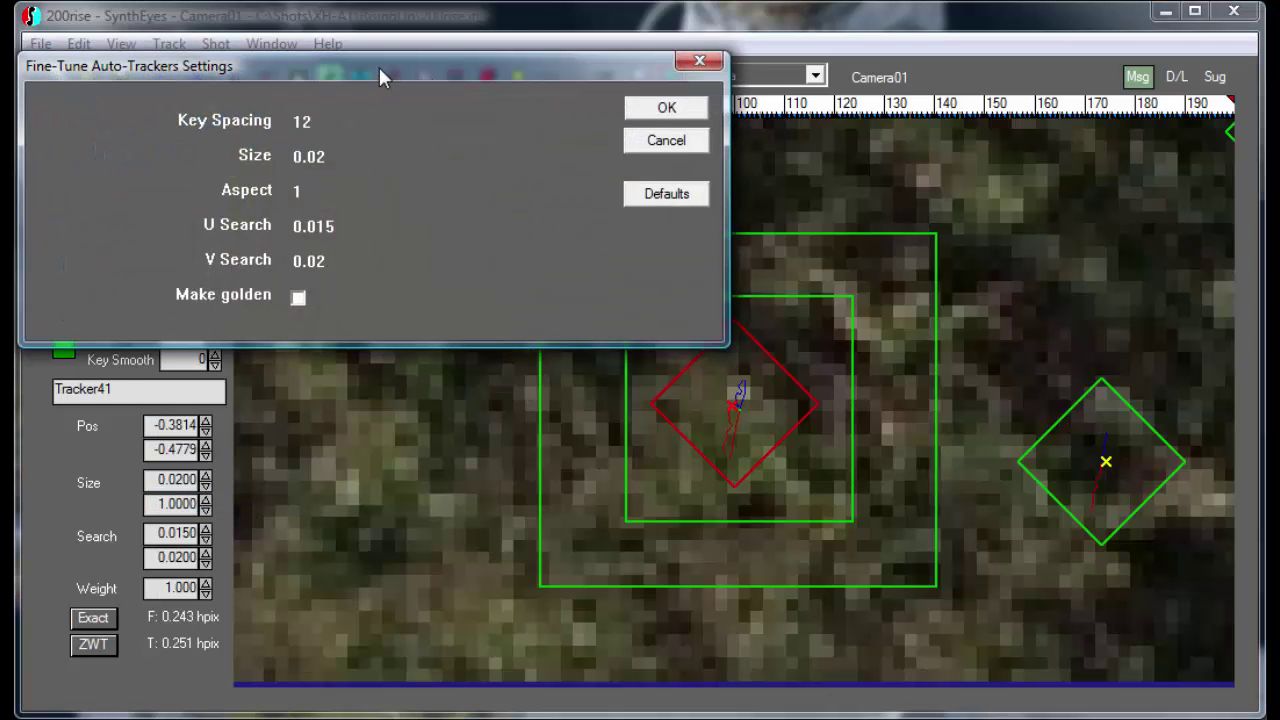
Run the fine-tune, compare before/after curves with Undo/Redo, and keep the smoother fine-tuned result.
click(645, 117)
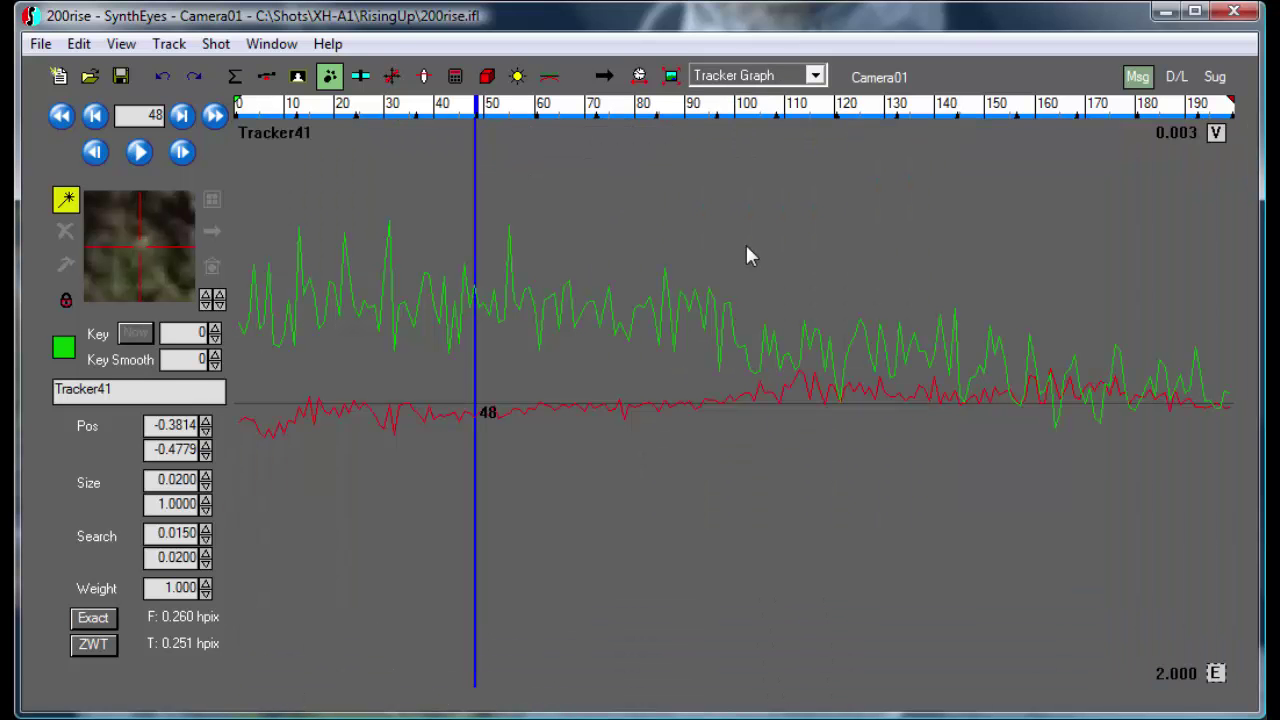
click(162, 78)
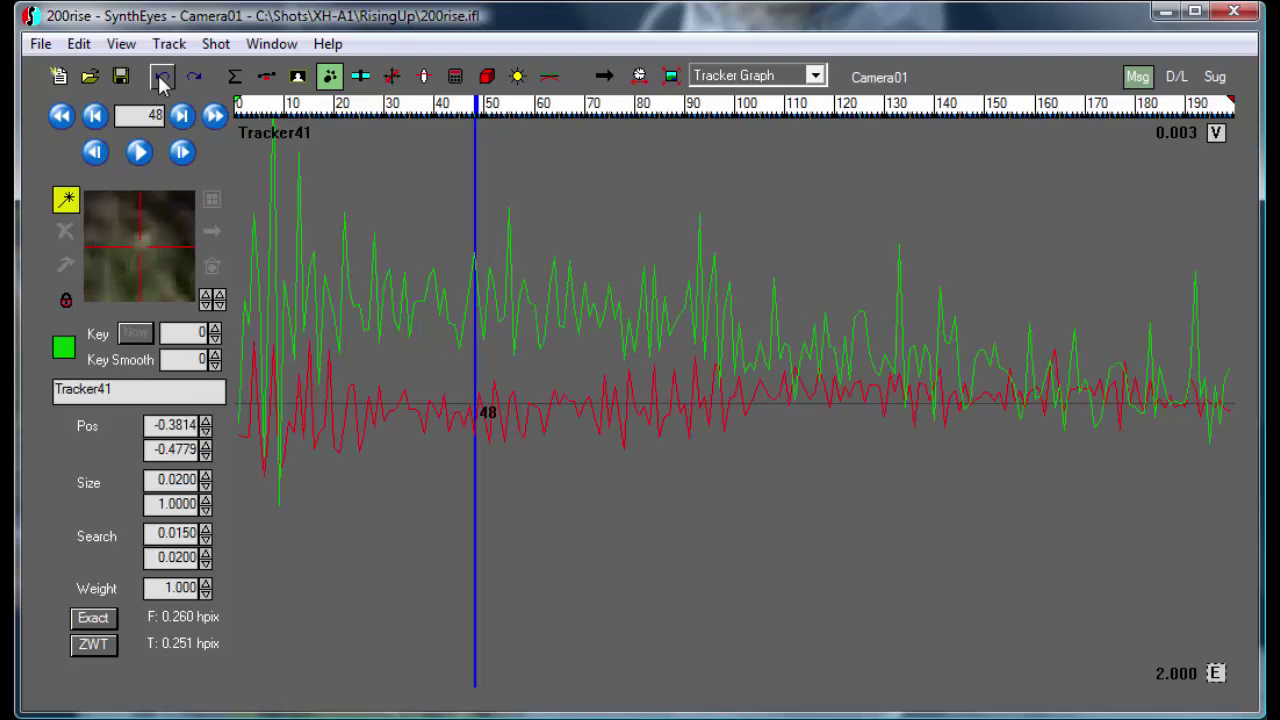
click(191, 80)
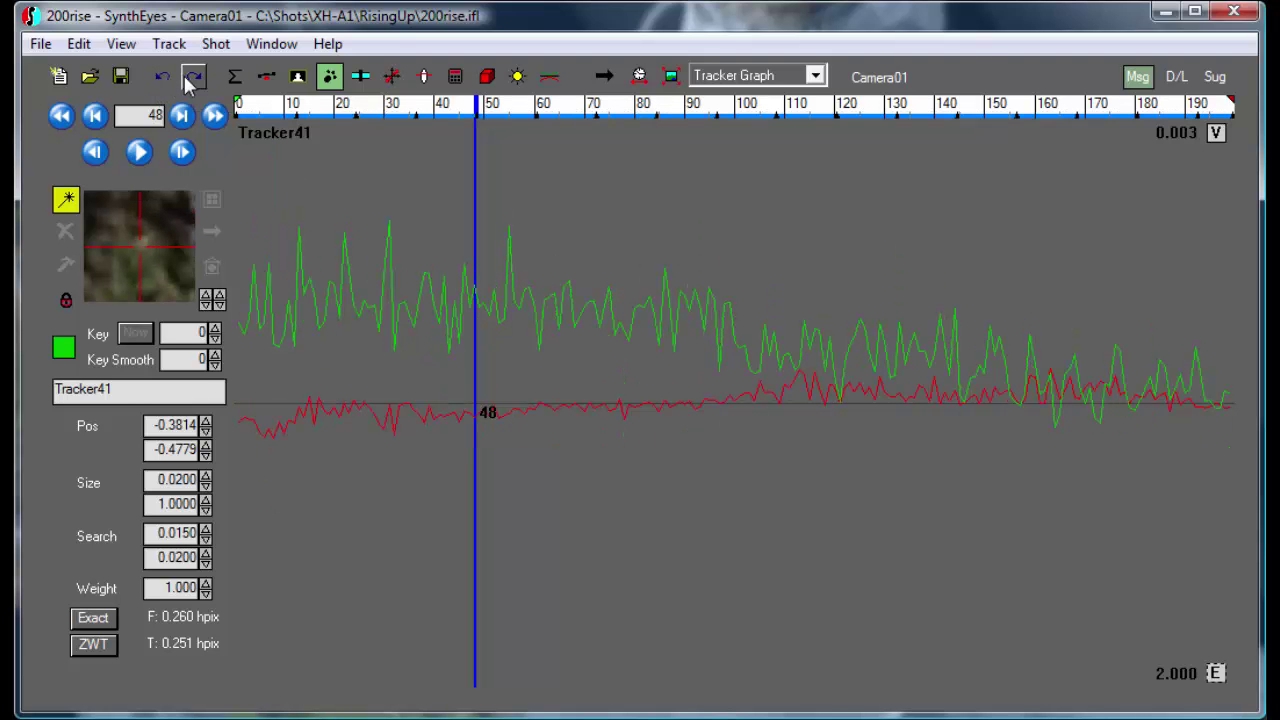
click(162, 78)
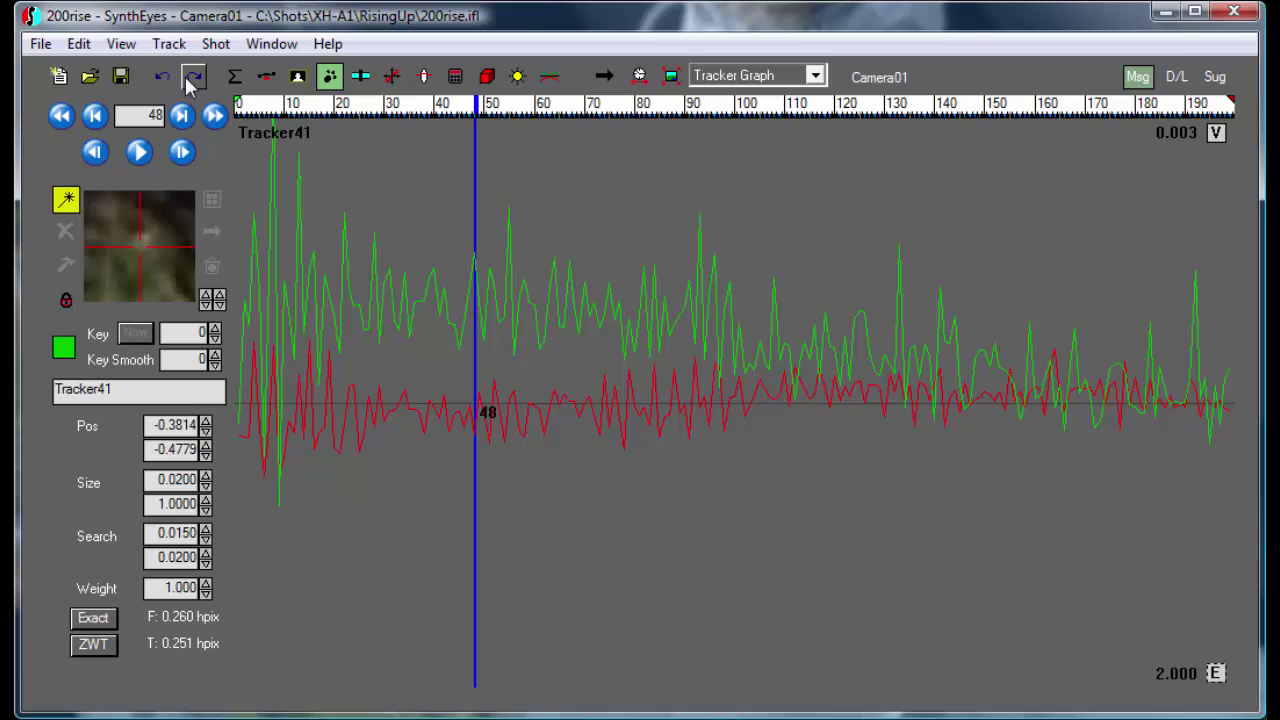
click(190, 80)
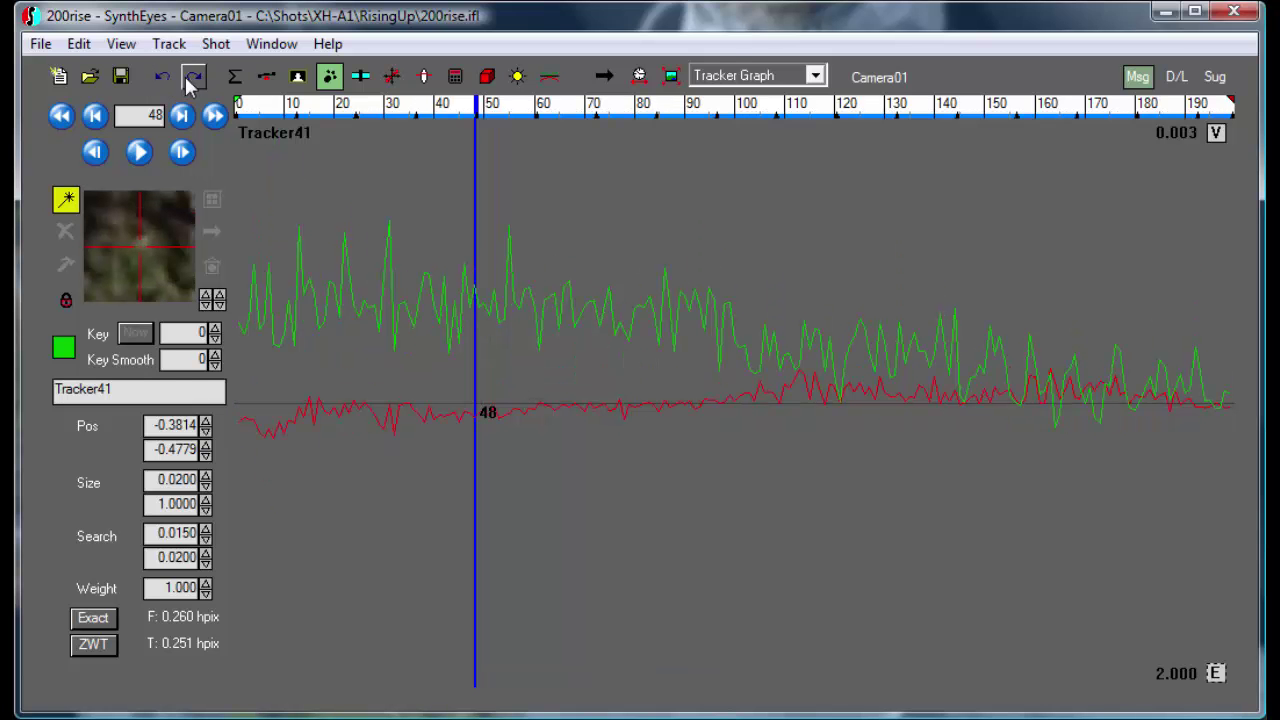
key(F1)
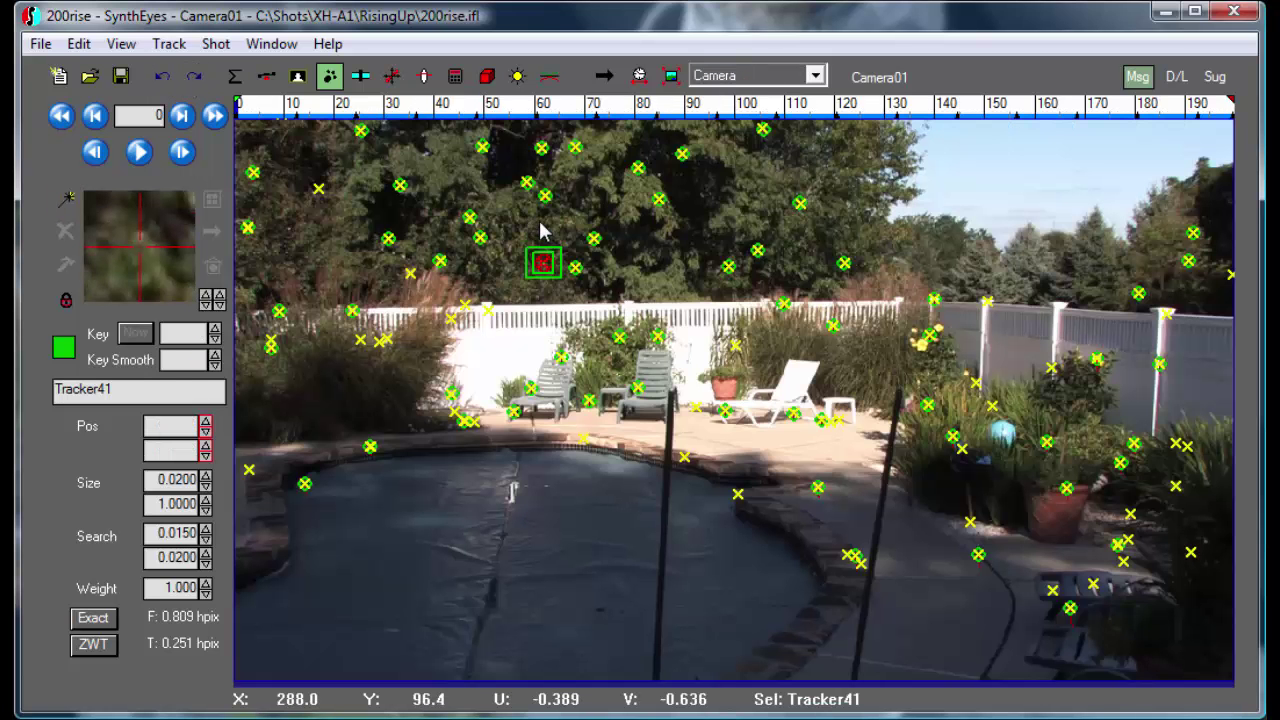
Deselect Tracker121 and select all 106 trackers with Edit > Select All.
click(557, 255)
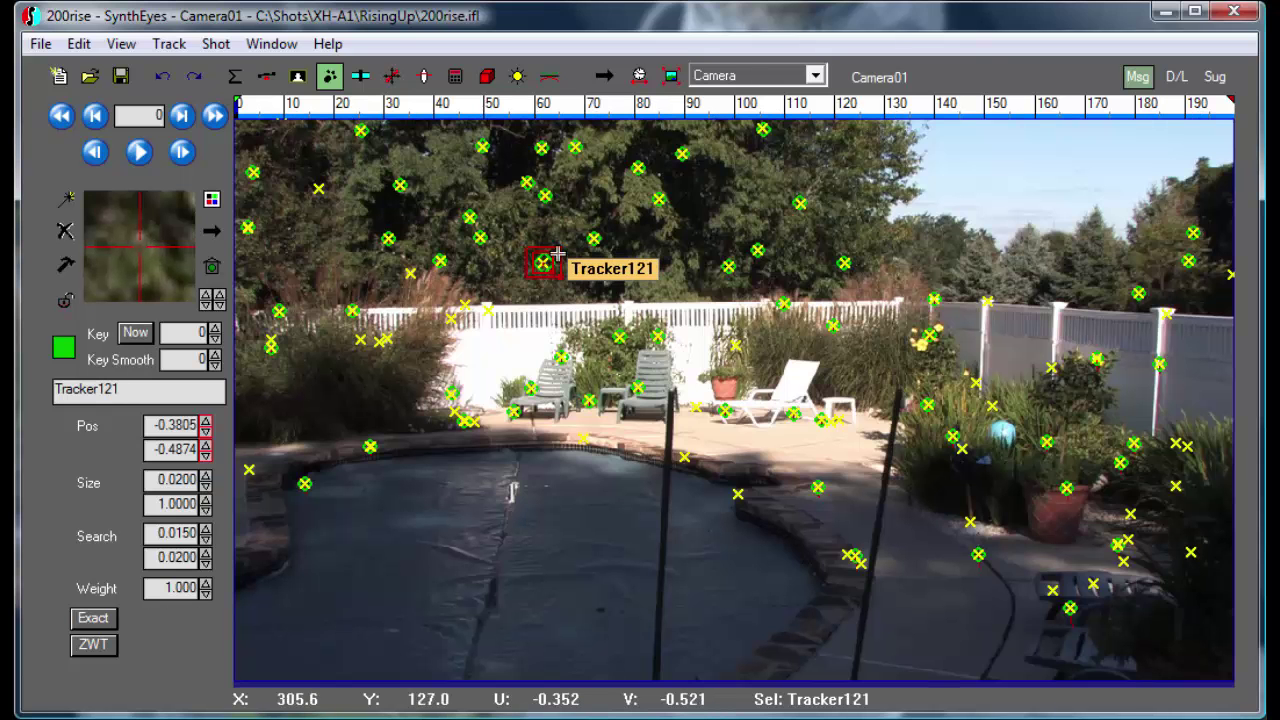
click(510, 235)
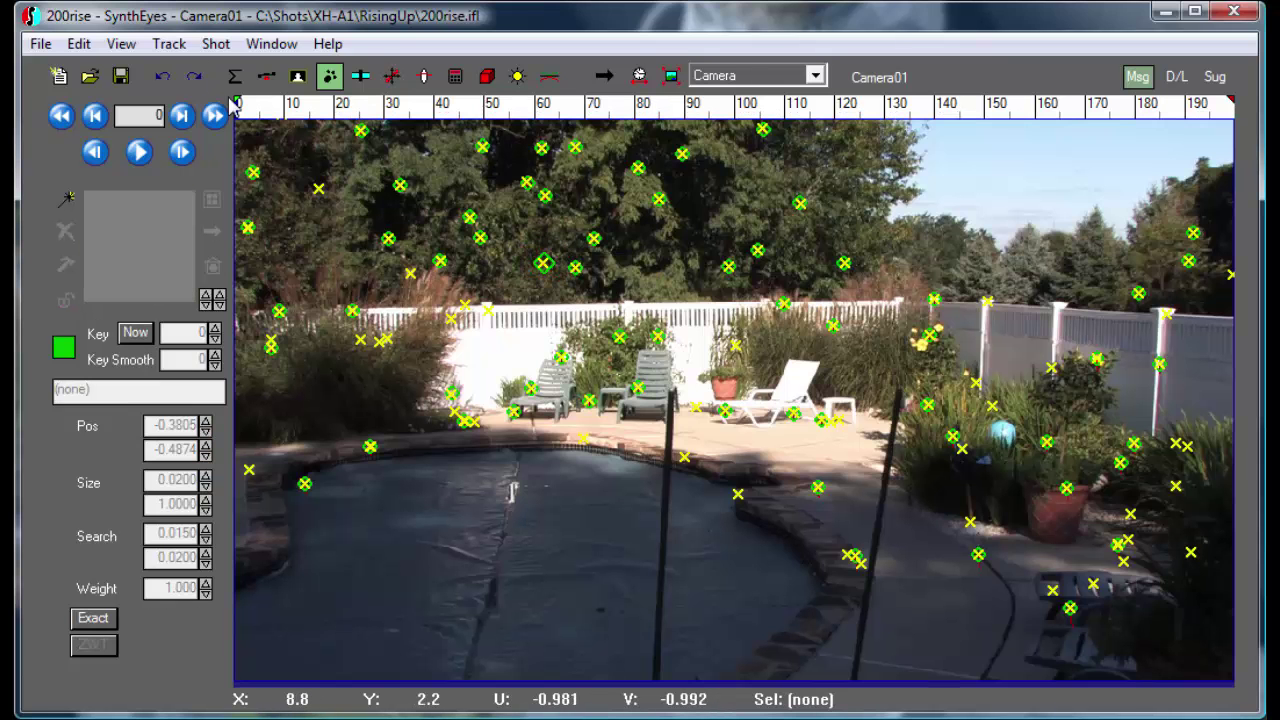
click(79, 44)
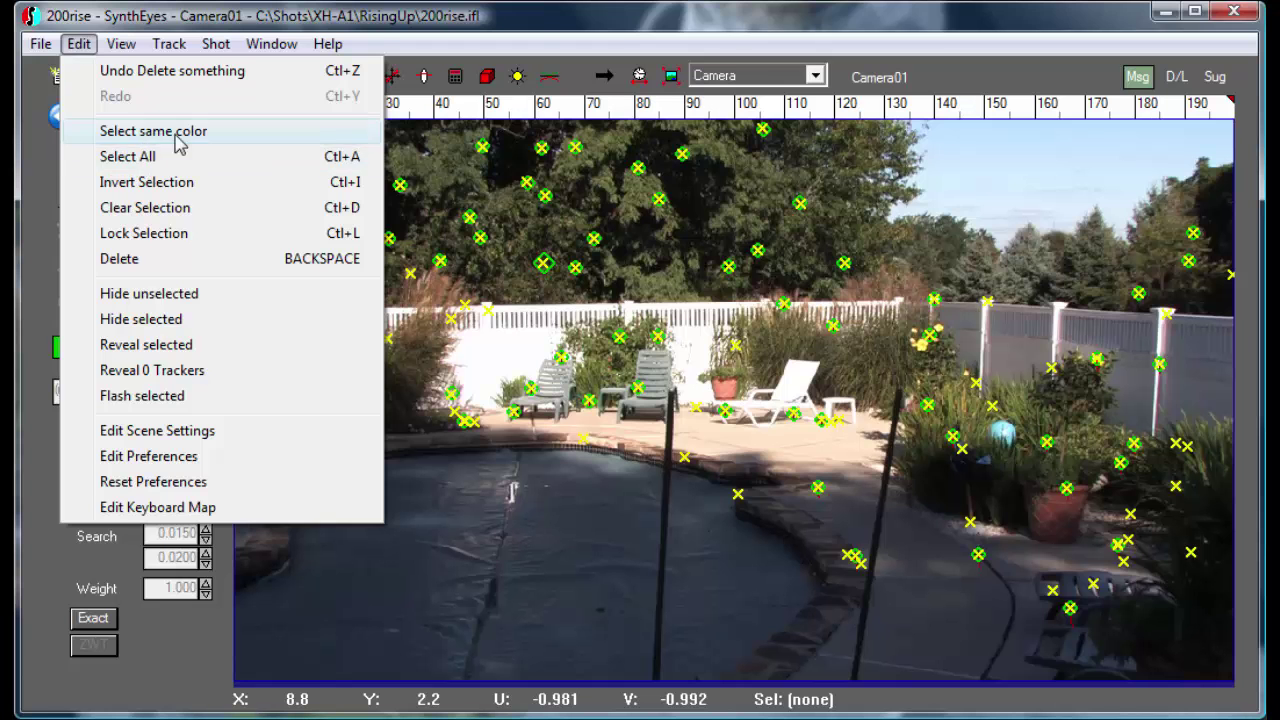
click(157, 158)
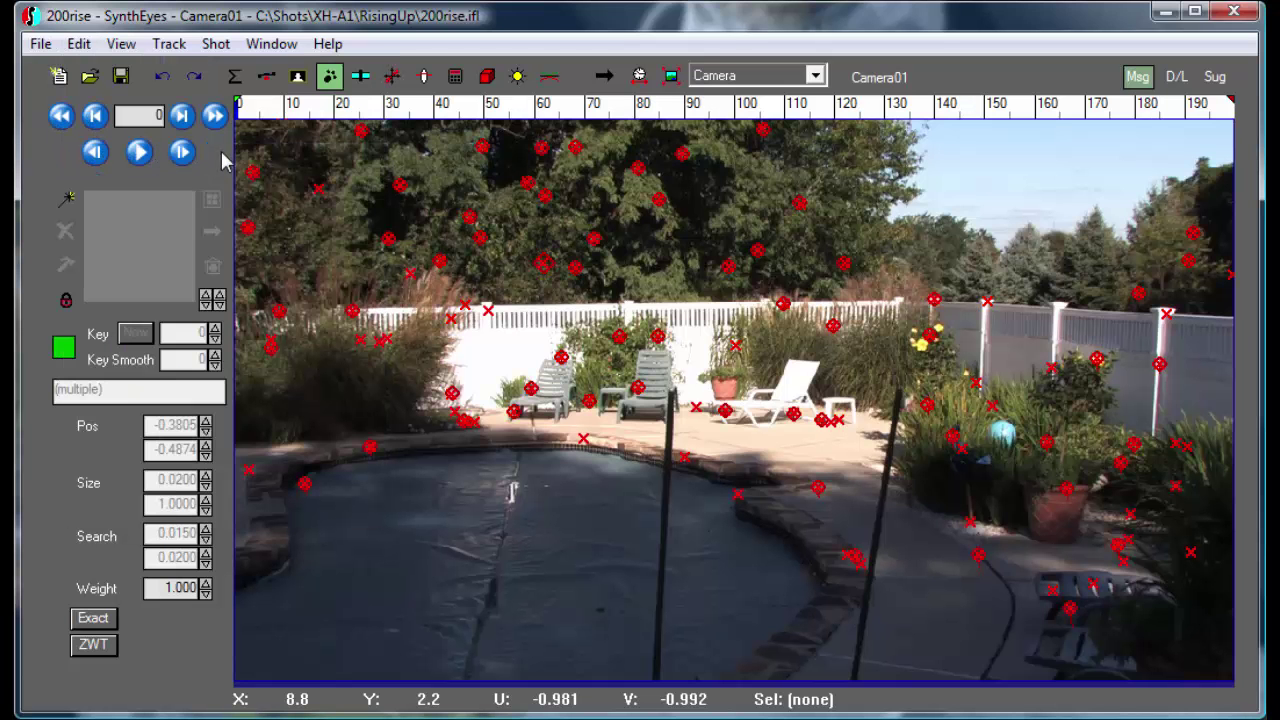
click(169, 44)
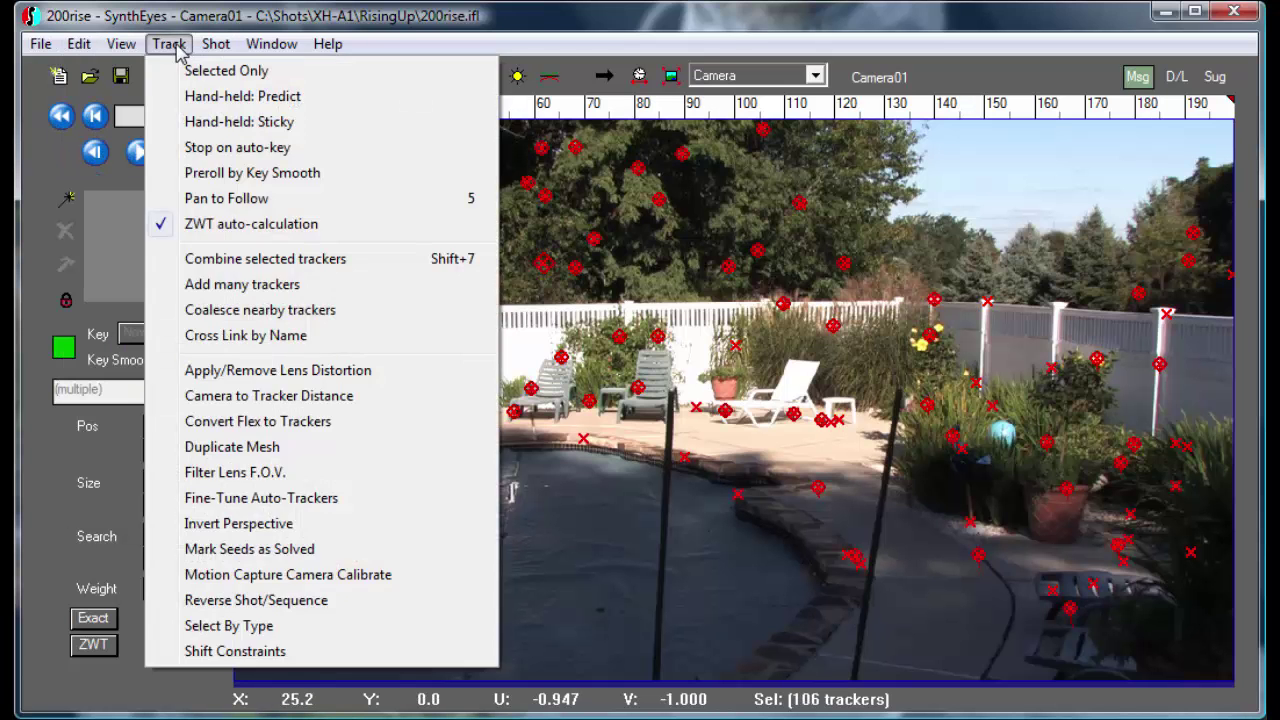
Fine-tune all 106 trackers with key spacing 12, size 0.02, U search 0.015, V search 0.02.
click(262, 498)
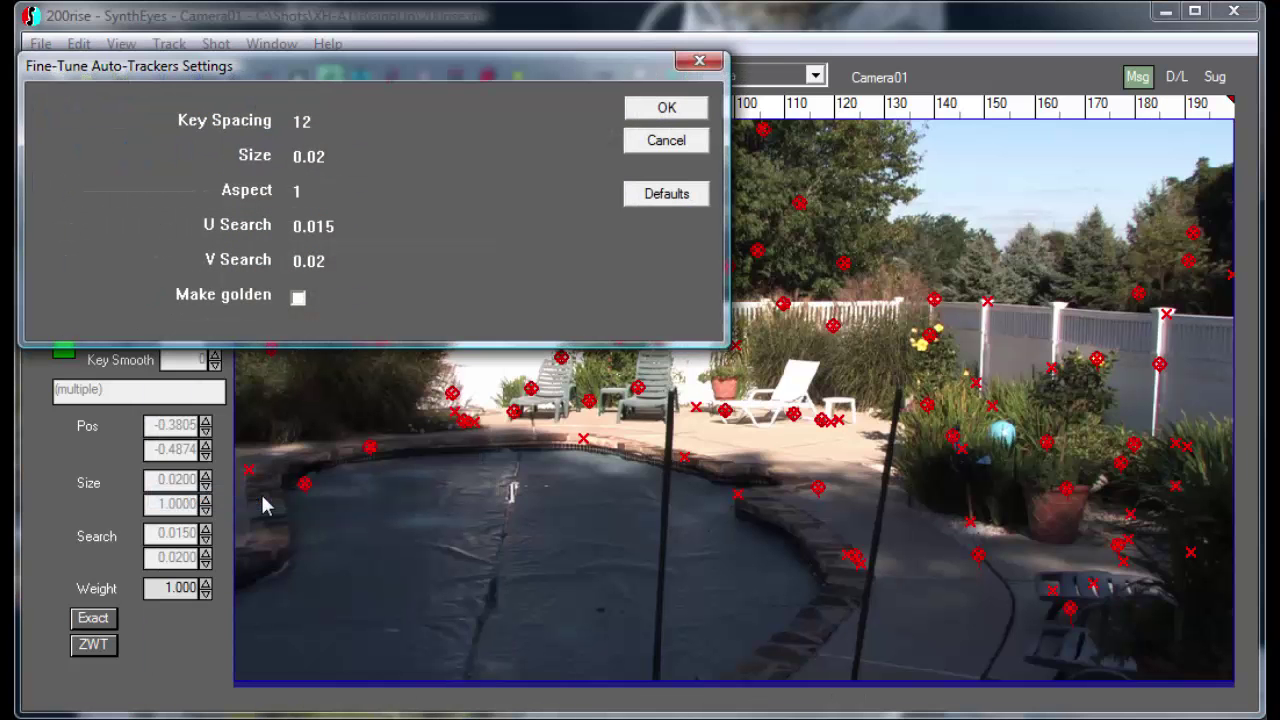
click(666, 109)
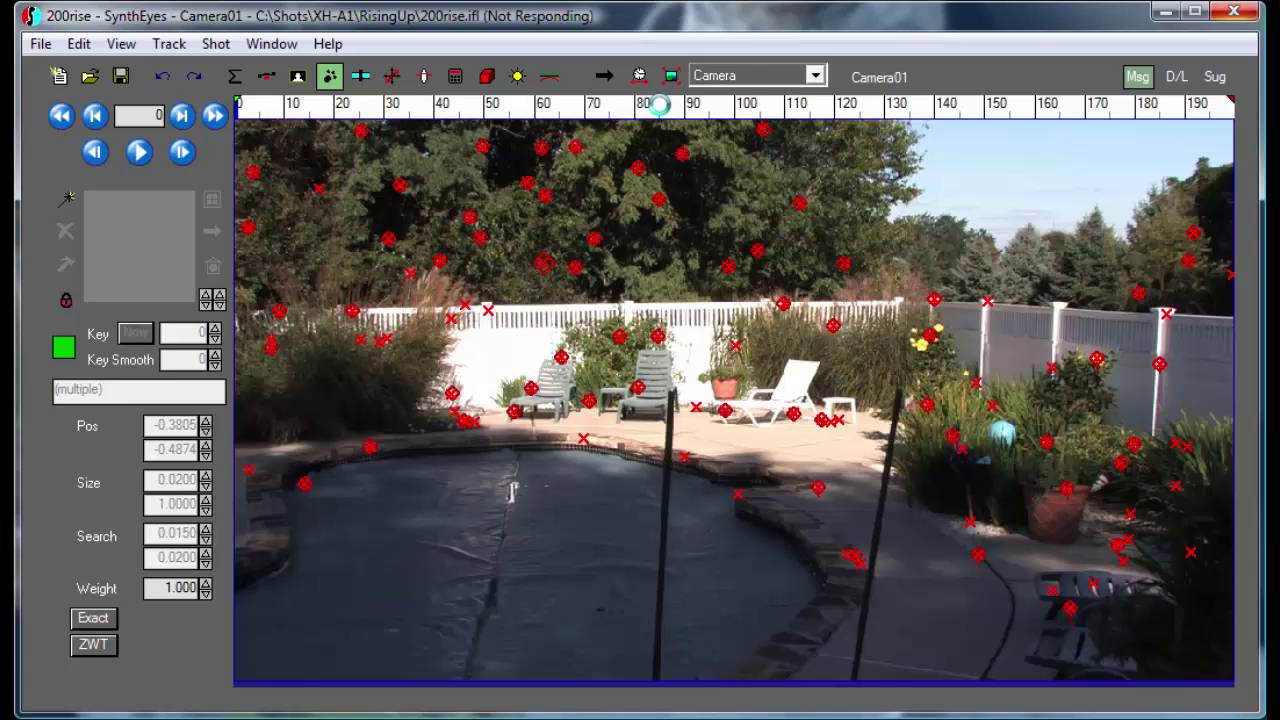
Fit the whole pool shot back into view and bring up the solver panel.
scroll(614, 150, down, 2)
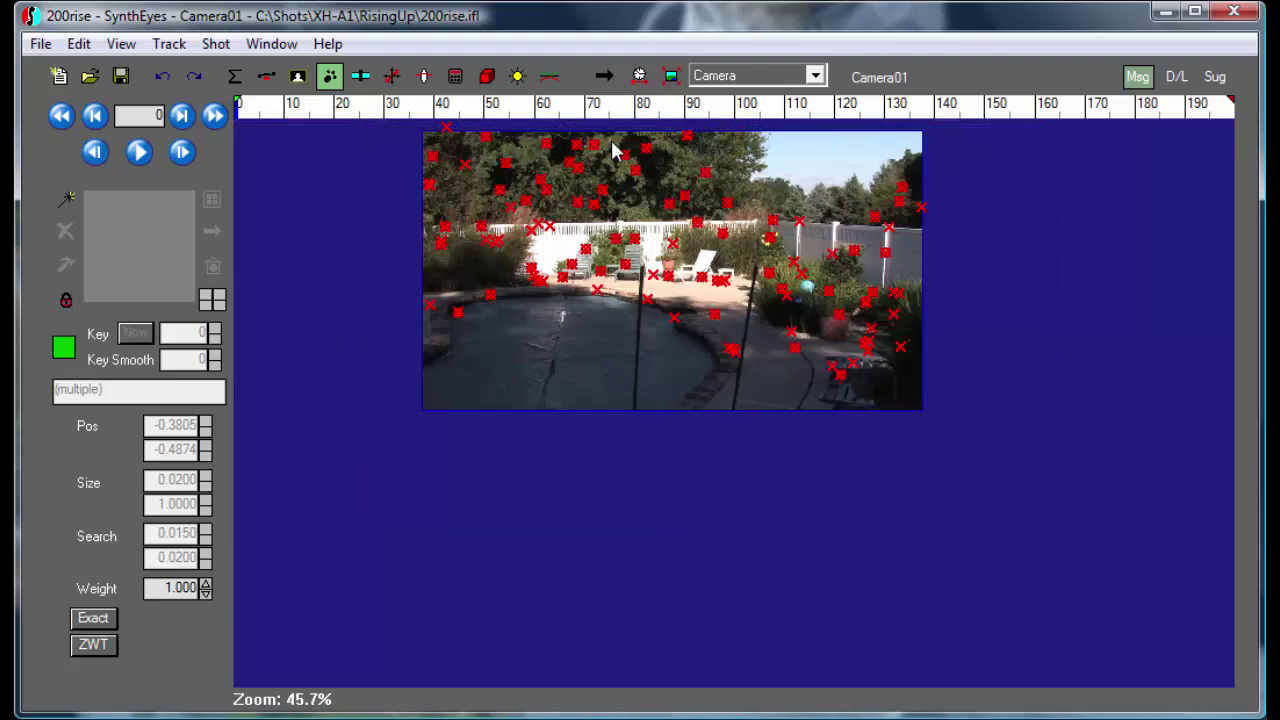
scroll(614, 150, up, 2)
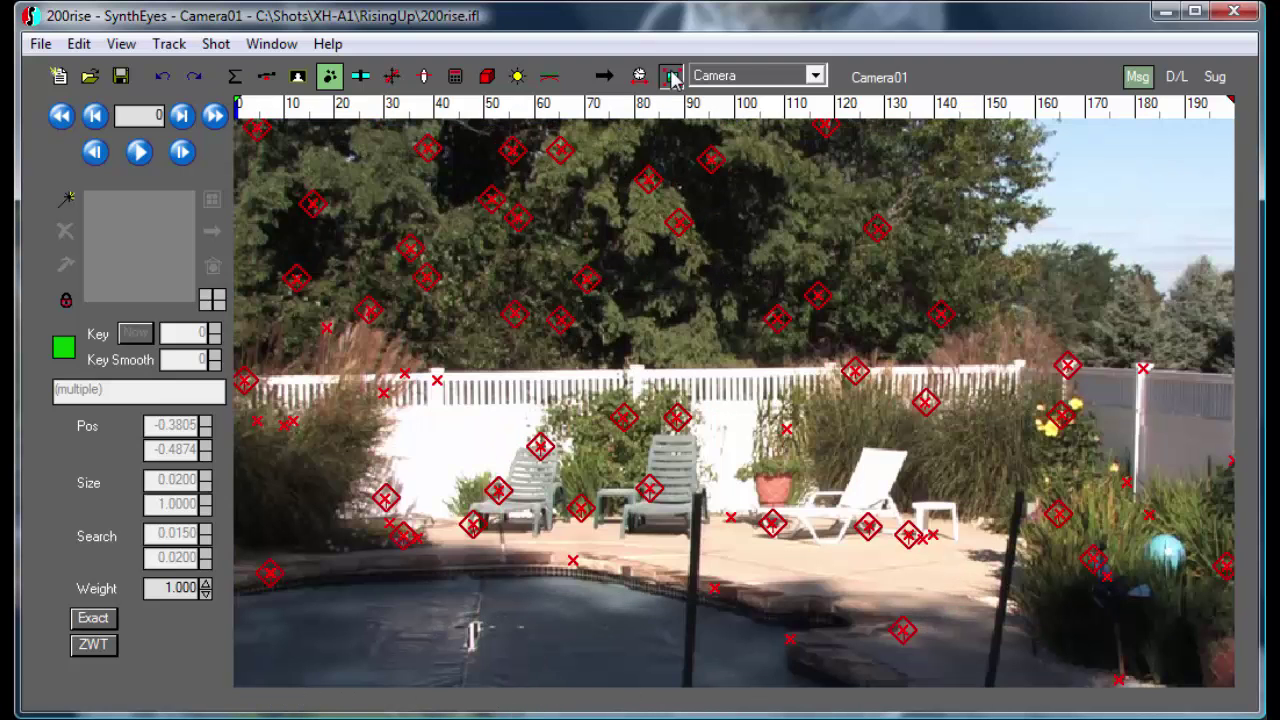
click(671, 76)
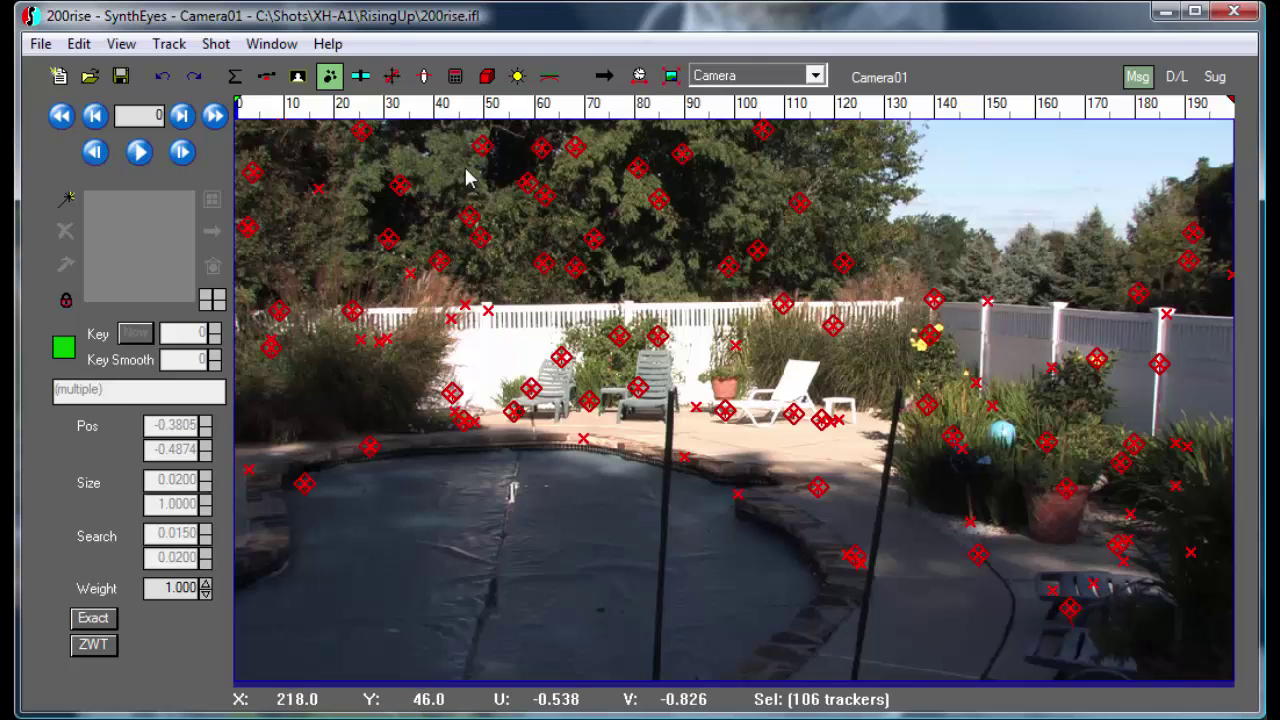
click(455, 76)
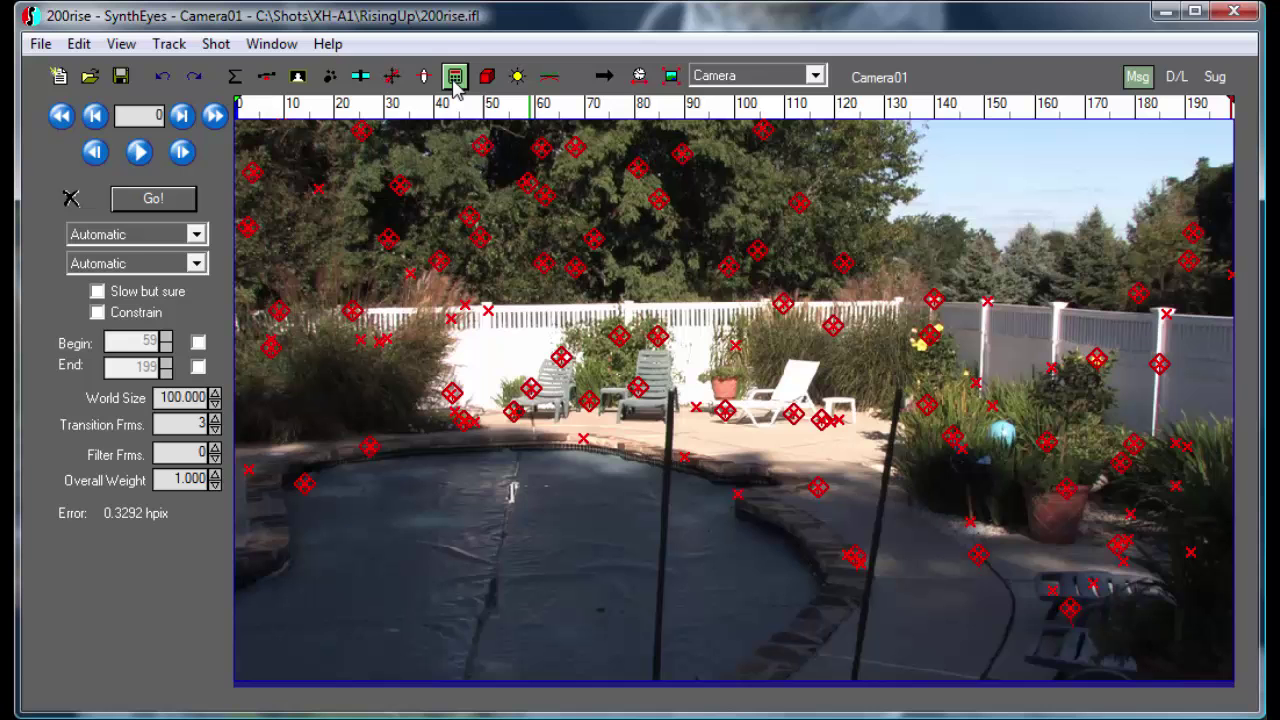
Re-solve the camera with Go! and accept the report showing 0.3033 hpix error.
click(166, 203)
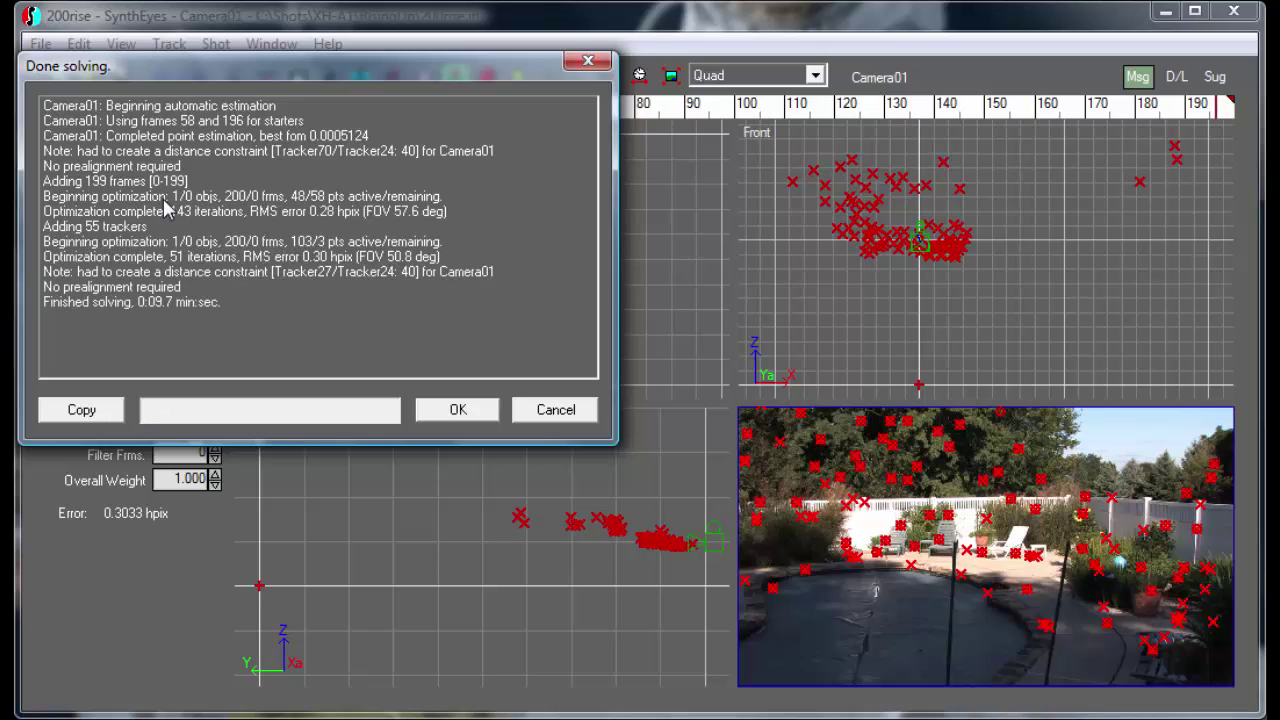
click(460, 414)
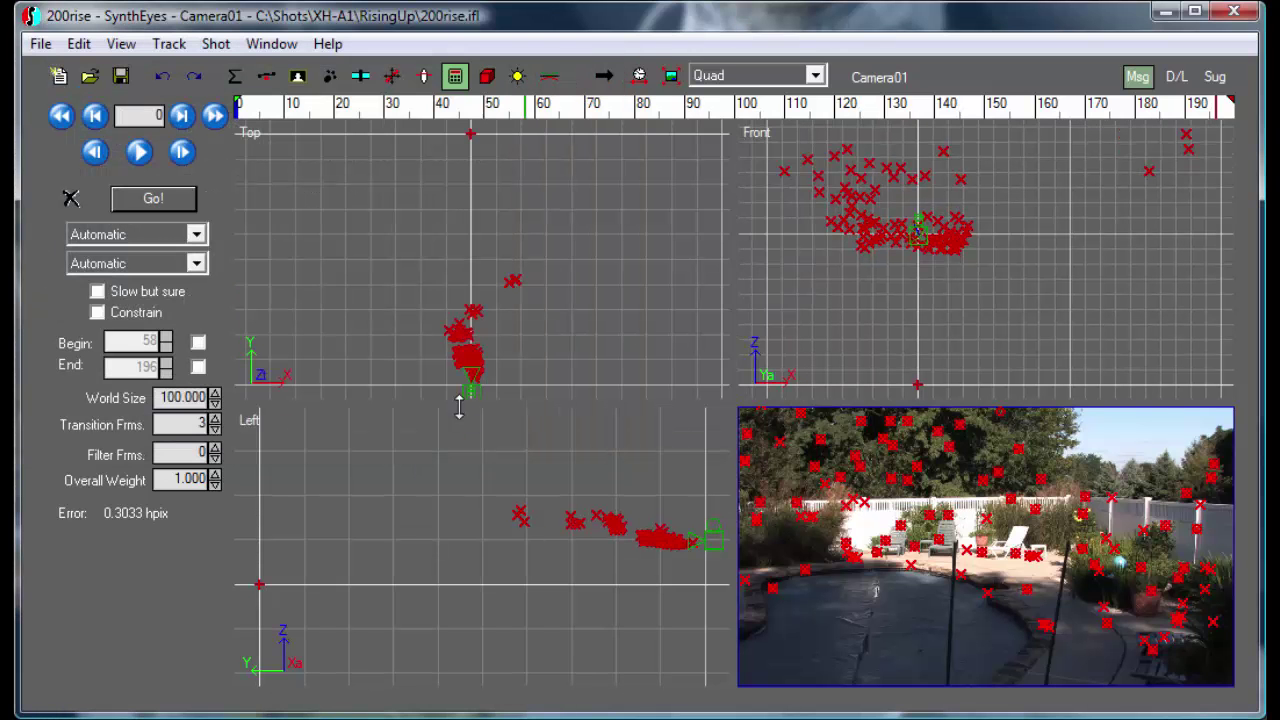
Show Camera01's Object Graph and stretch the position and rotation curves vertically.
click(745, 76)
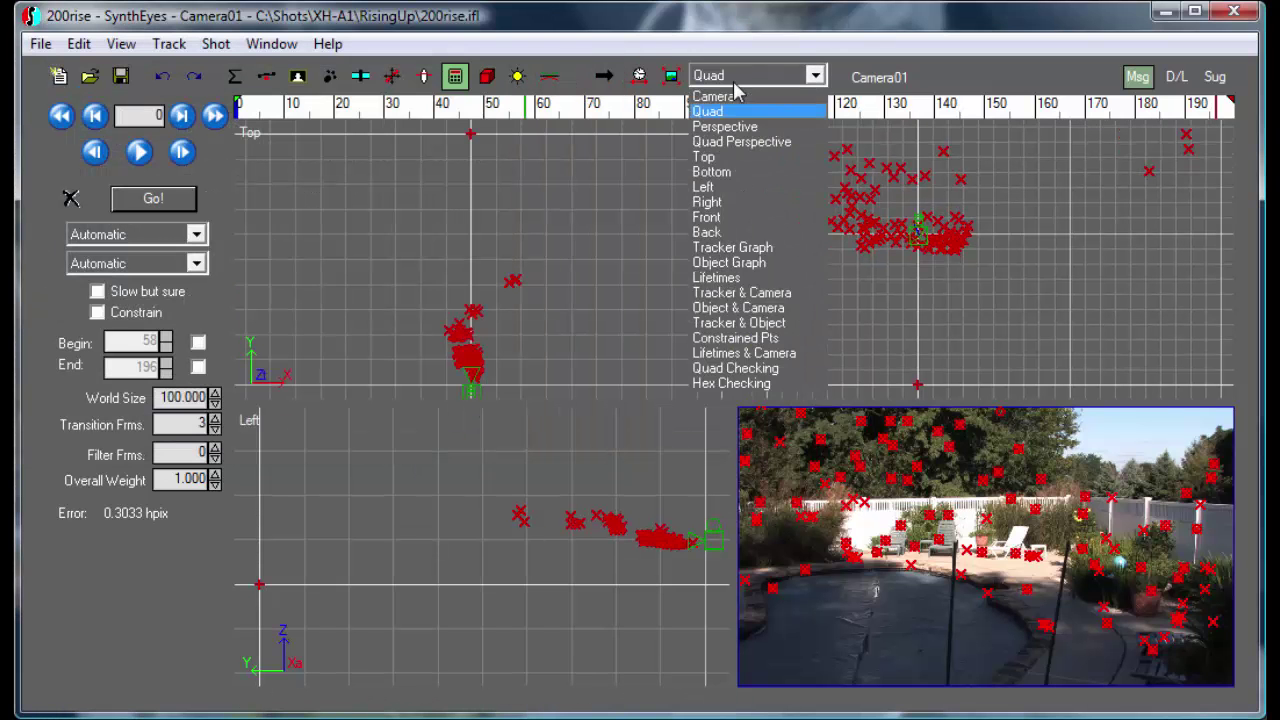
click(745, 263)
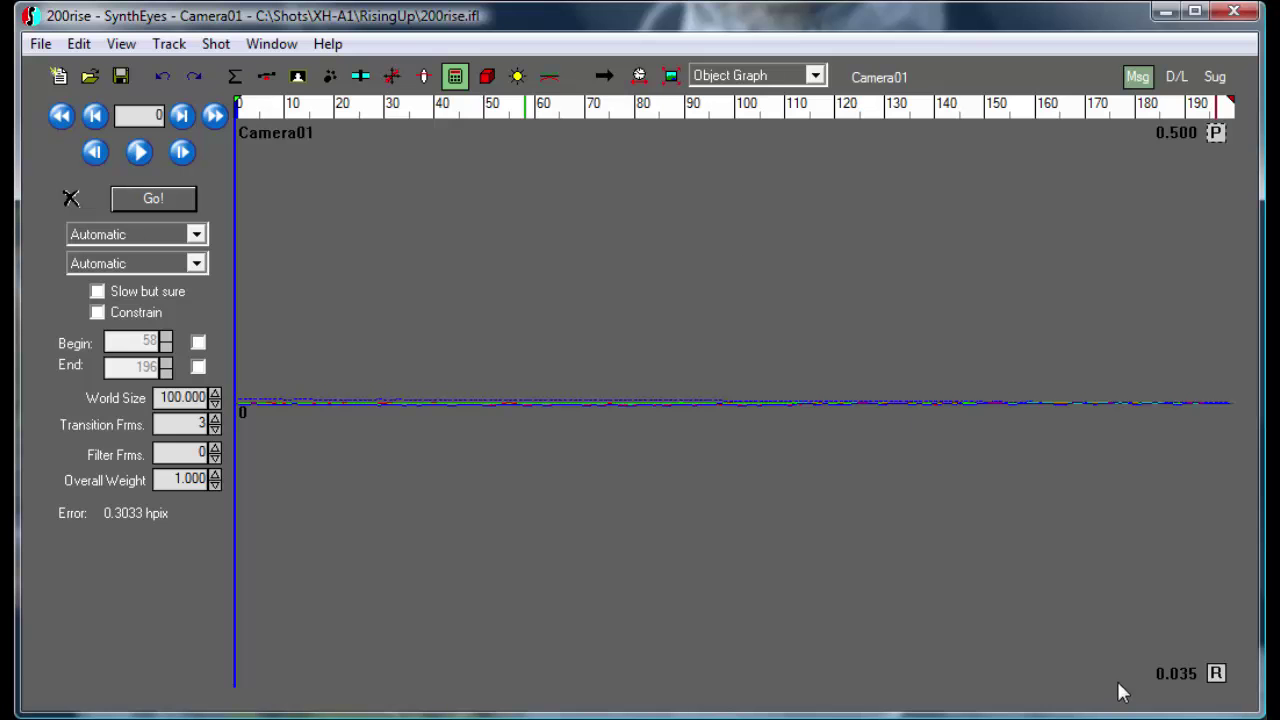
drag(1215, 132, 1142, 203)
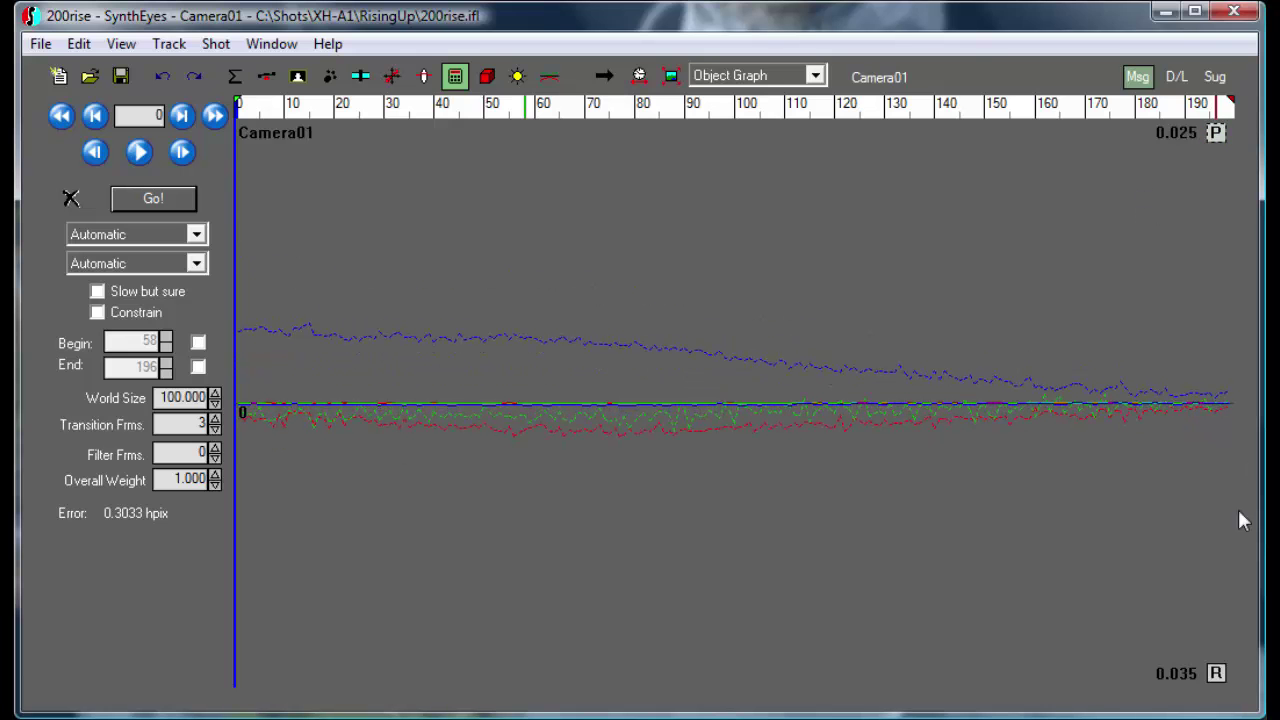
drag(1216, 673, 1216, 712)
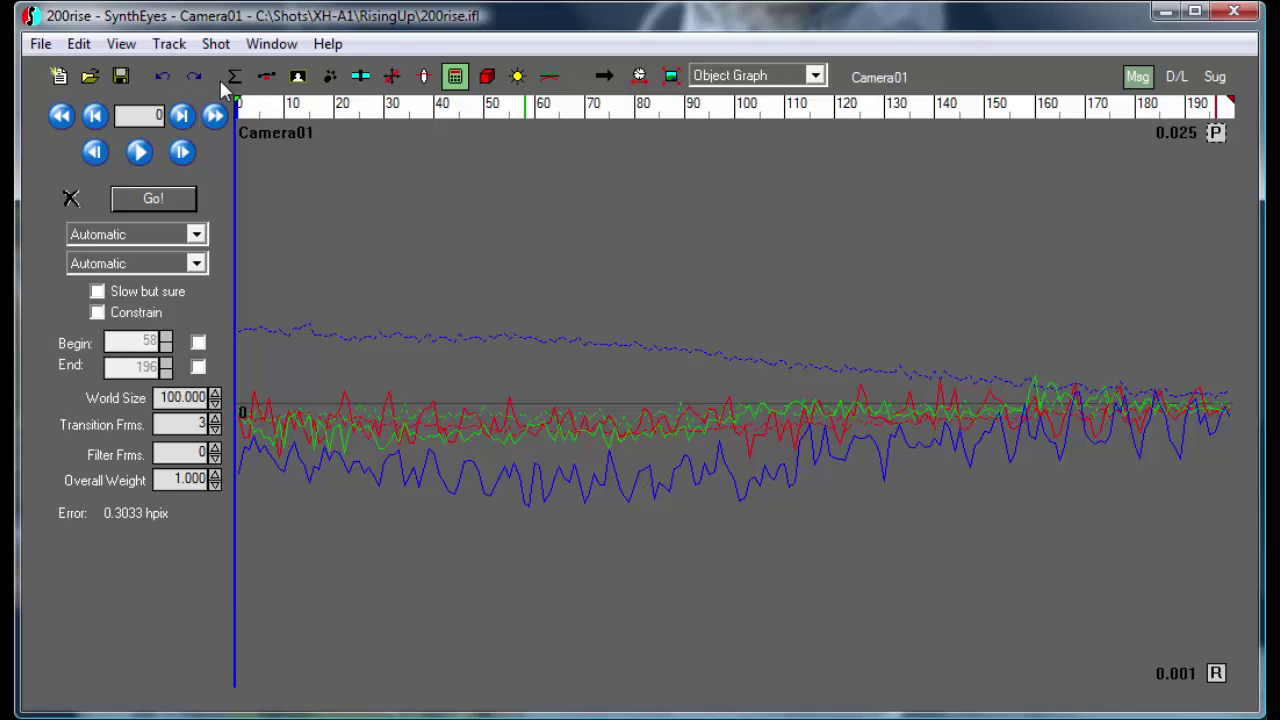
Toggle Undo/Redo to compare the 0.3292 and 0.3033 hpix solves, ending on the new solve.
click(163, 78)
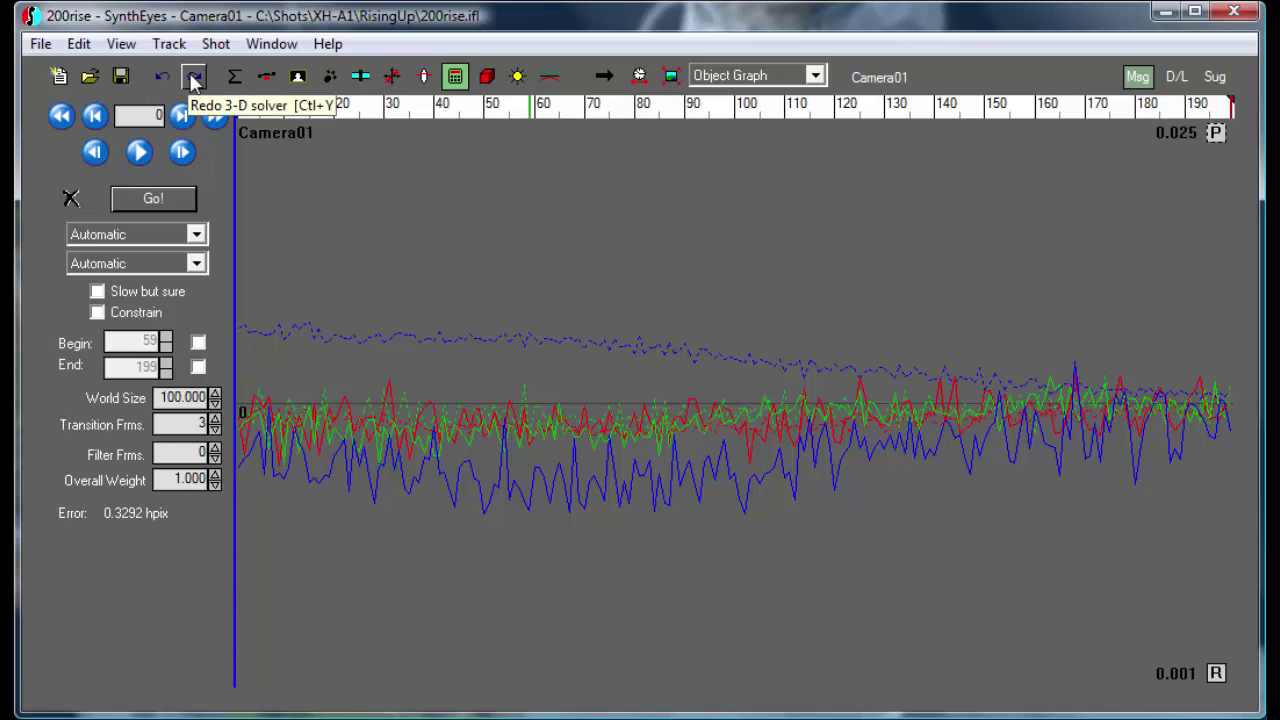
click(194, 78)
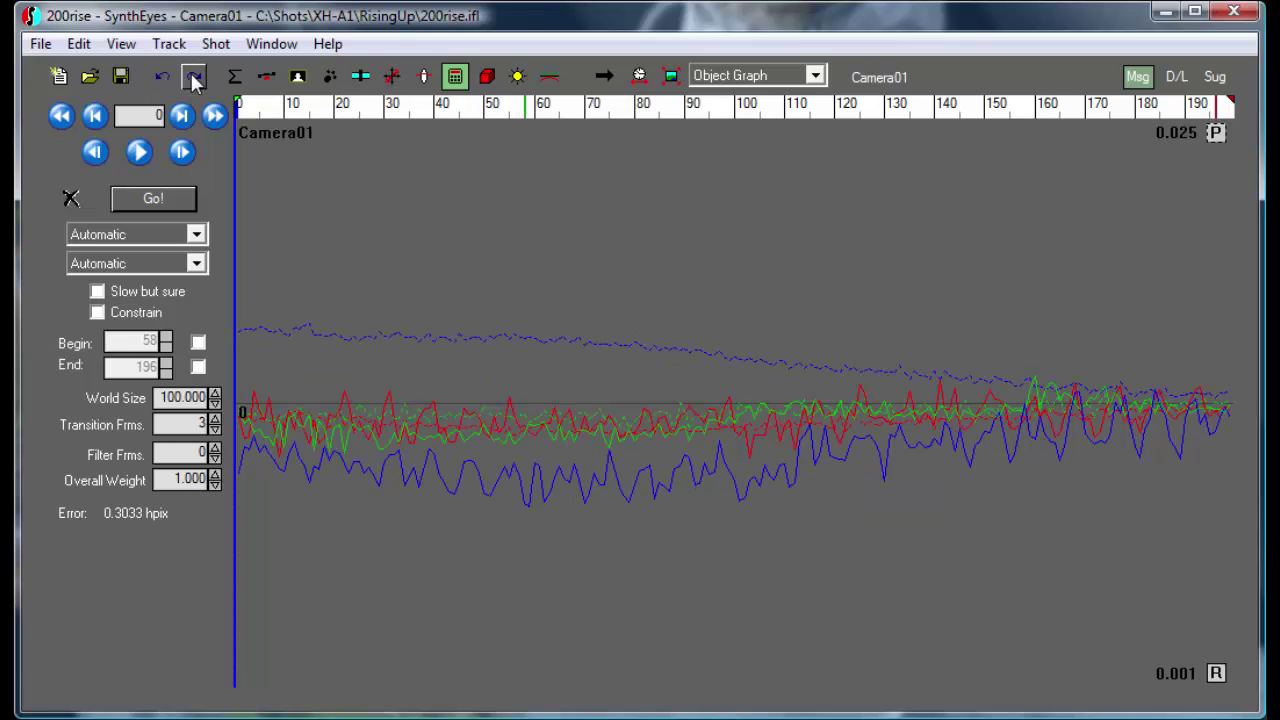
click(163, 78)
click(194, 78)
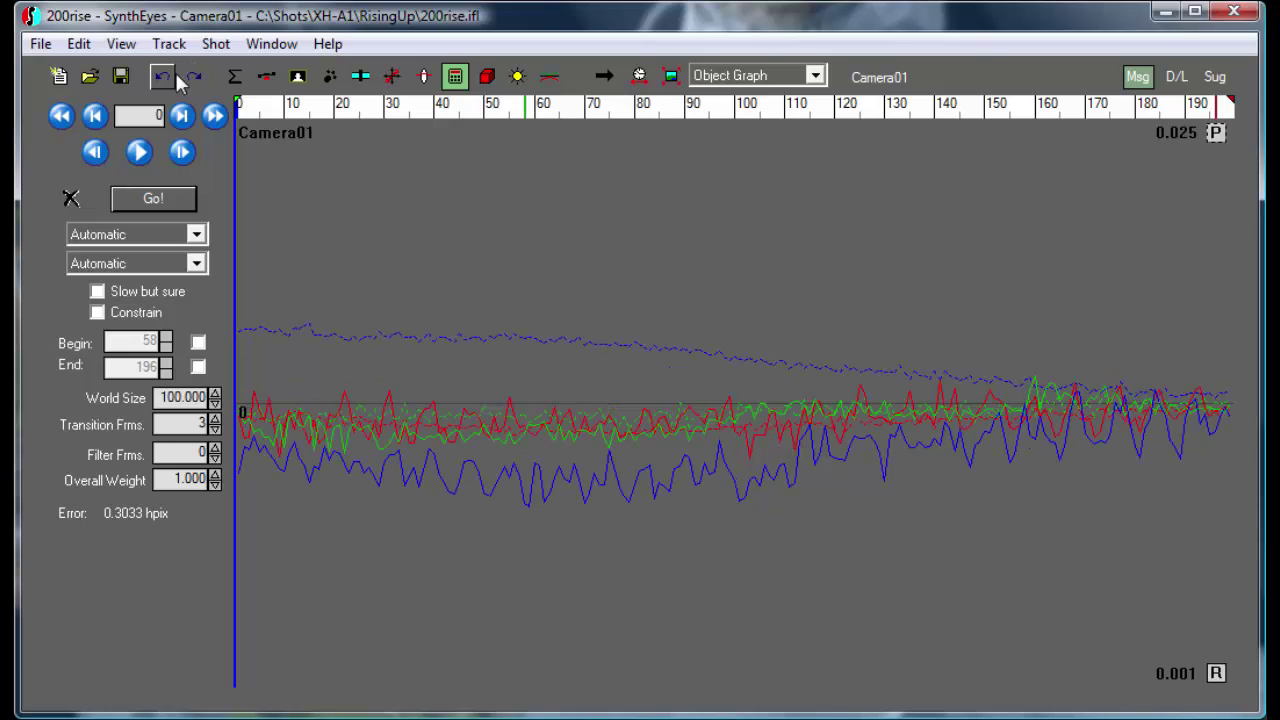
click(163, 78)
click(194, 78)
click(163, 78)
click(194, 78)
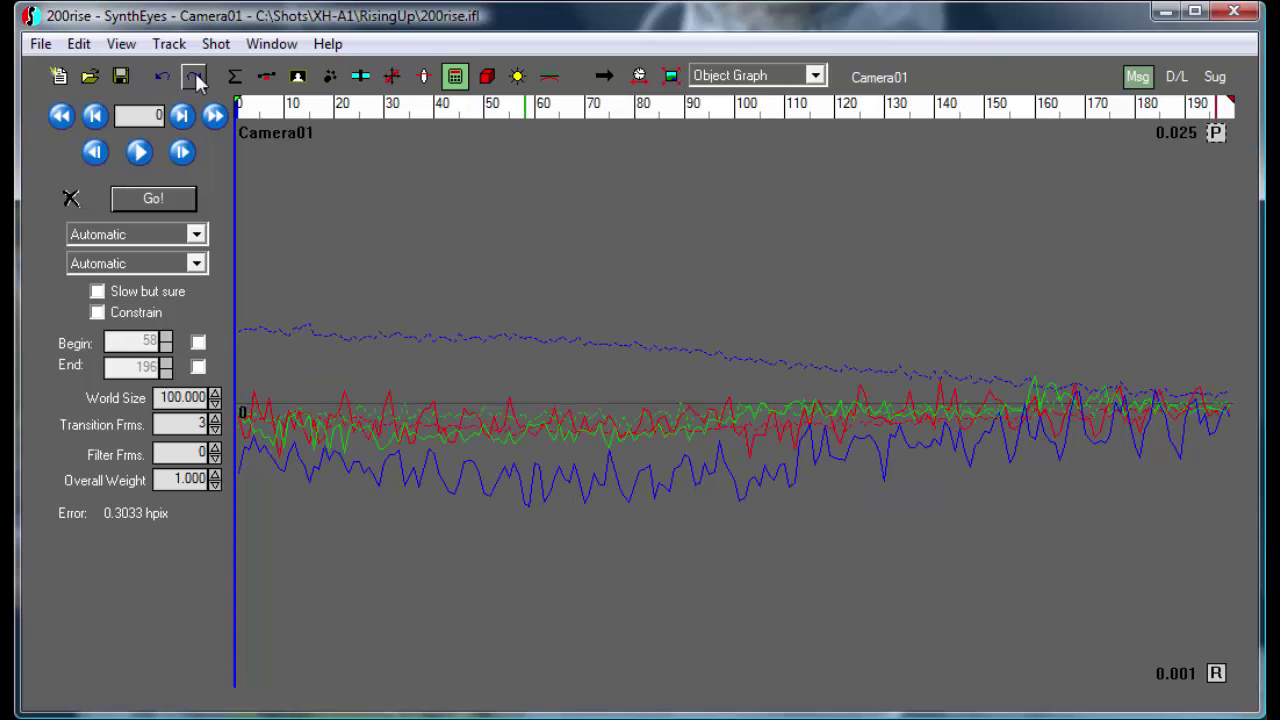
click(160, 78)
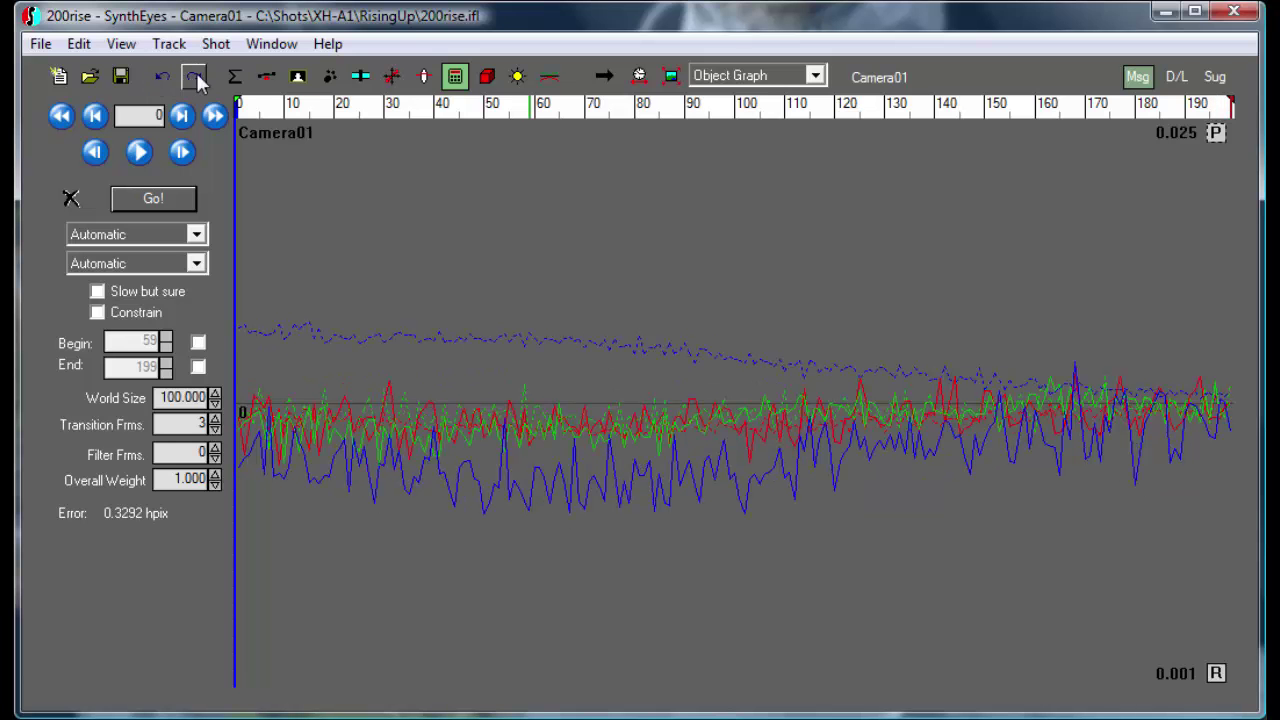
click(194, 78)
click(163, 78)
click(195, 78)
click(164, 75)
click(188, 77)
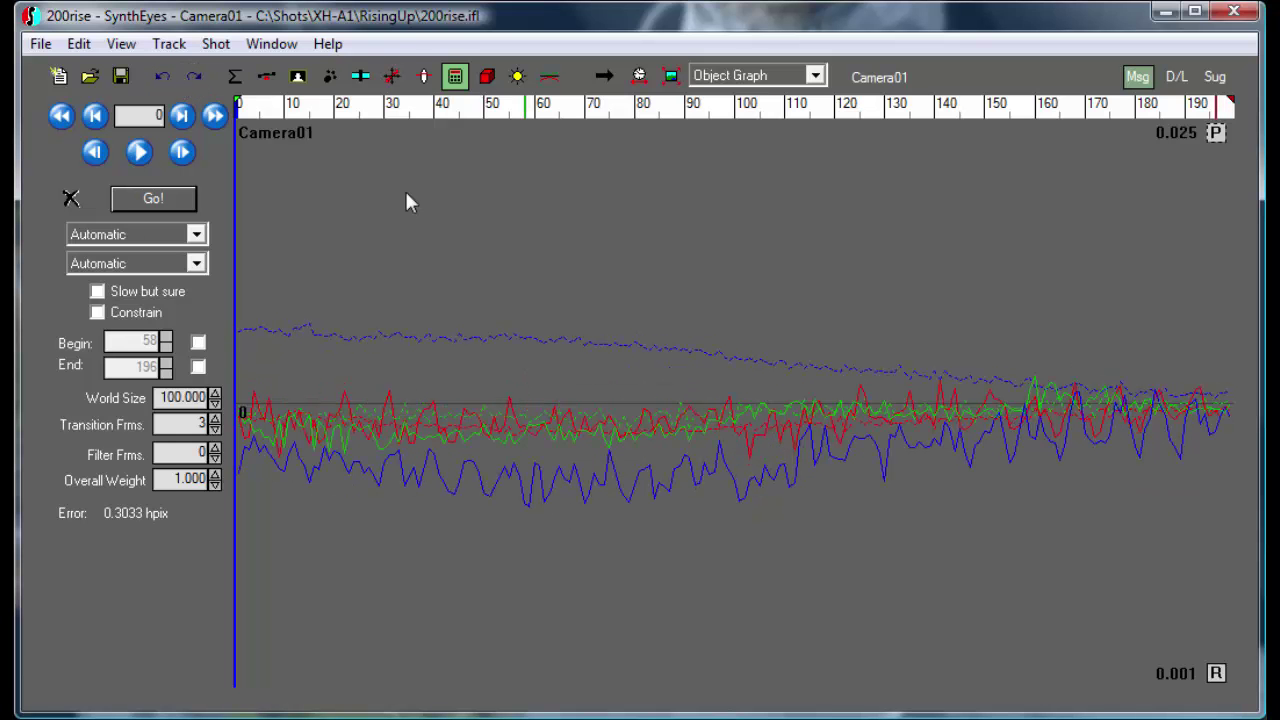
Show all Camera01 trackers' velocity curves in the Tracker Graph, zoomed vertically to fit.
click(735, 75)
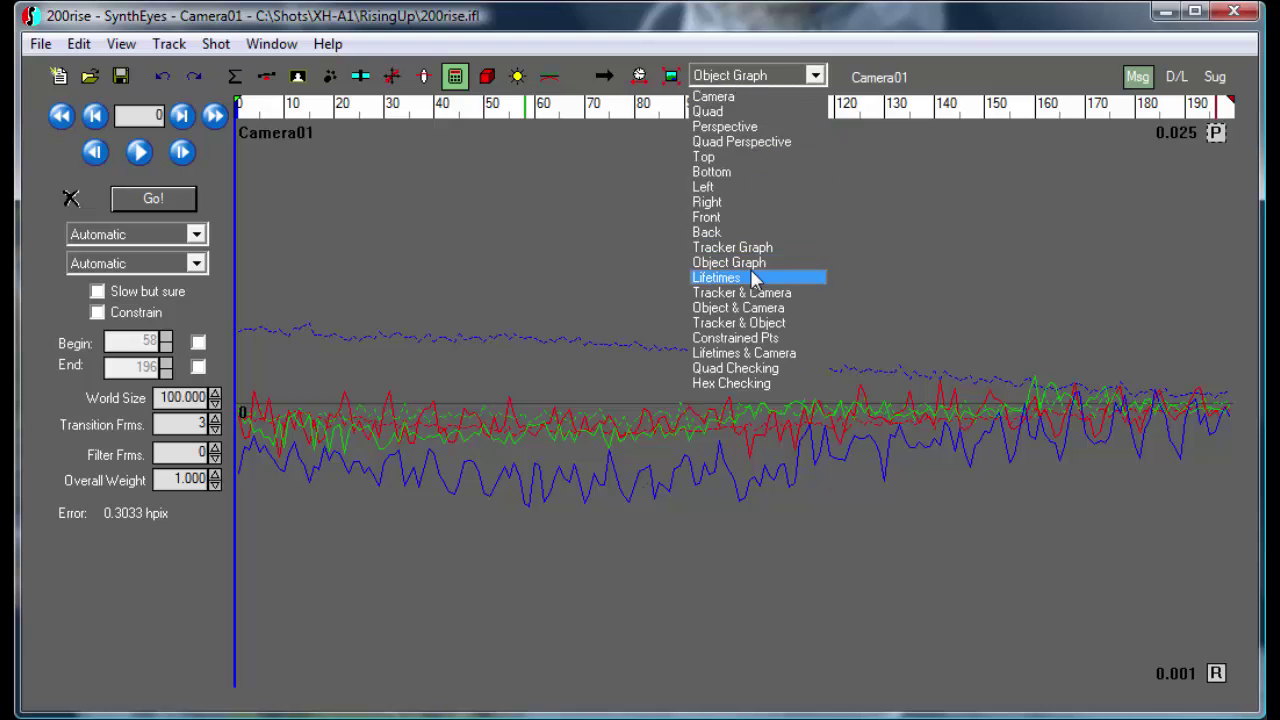
click(752, 250)
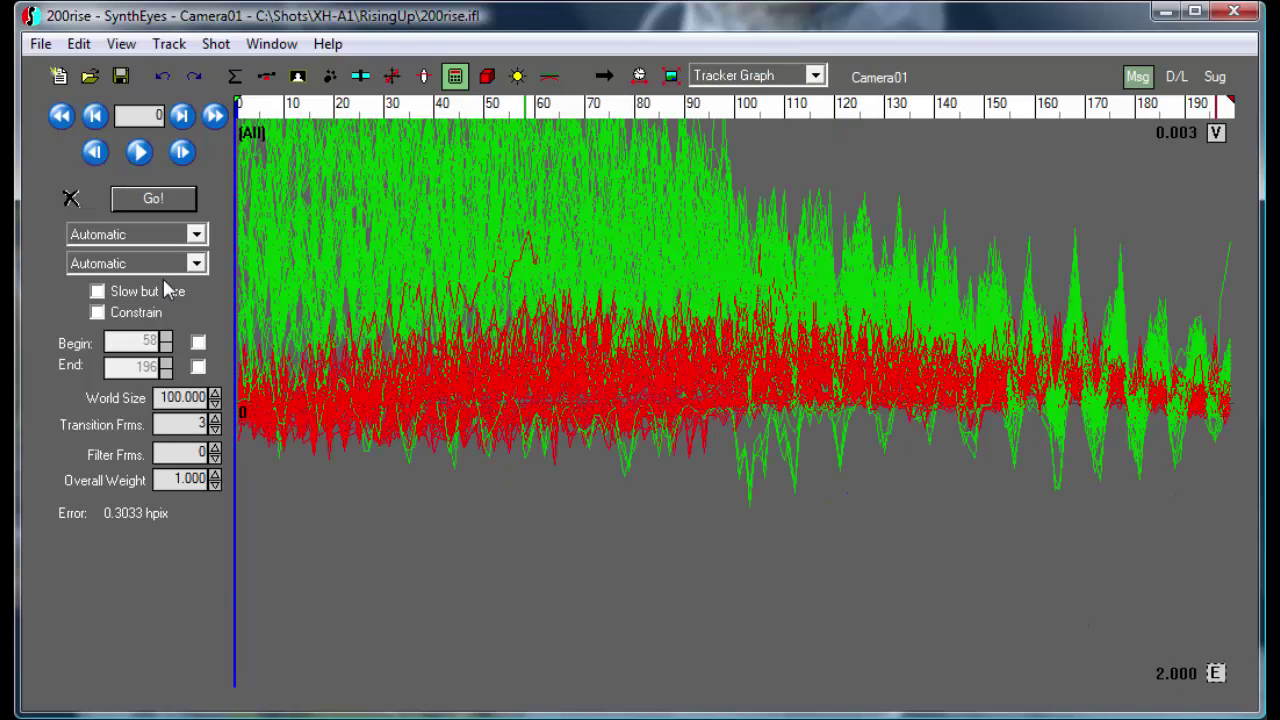
click(121, 46)
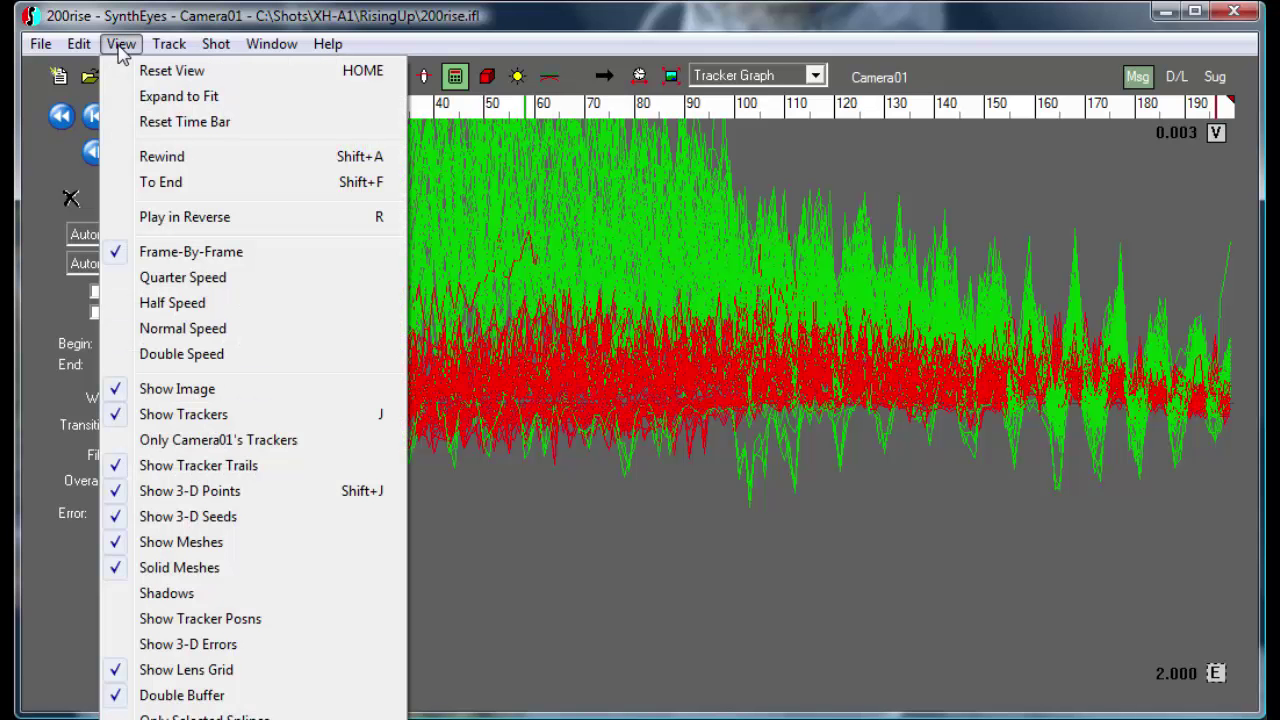
click(169, 43)
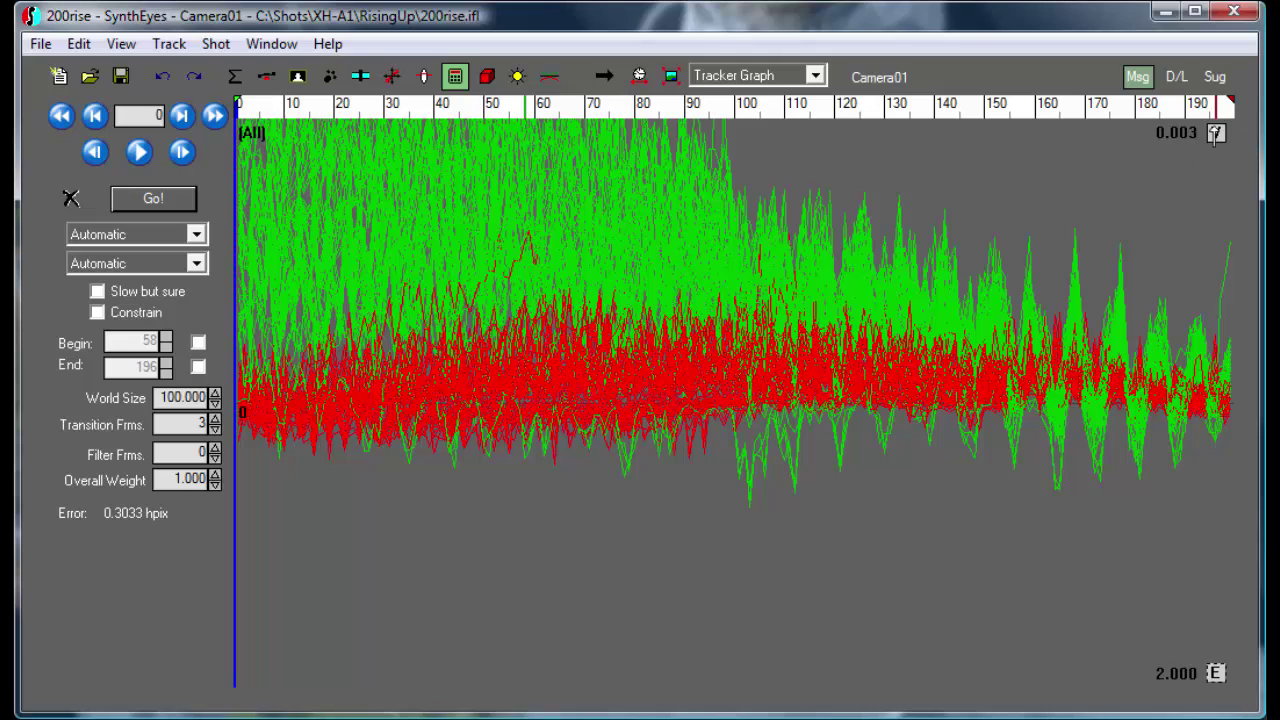
drag(1216, 133, 1217, 486)
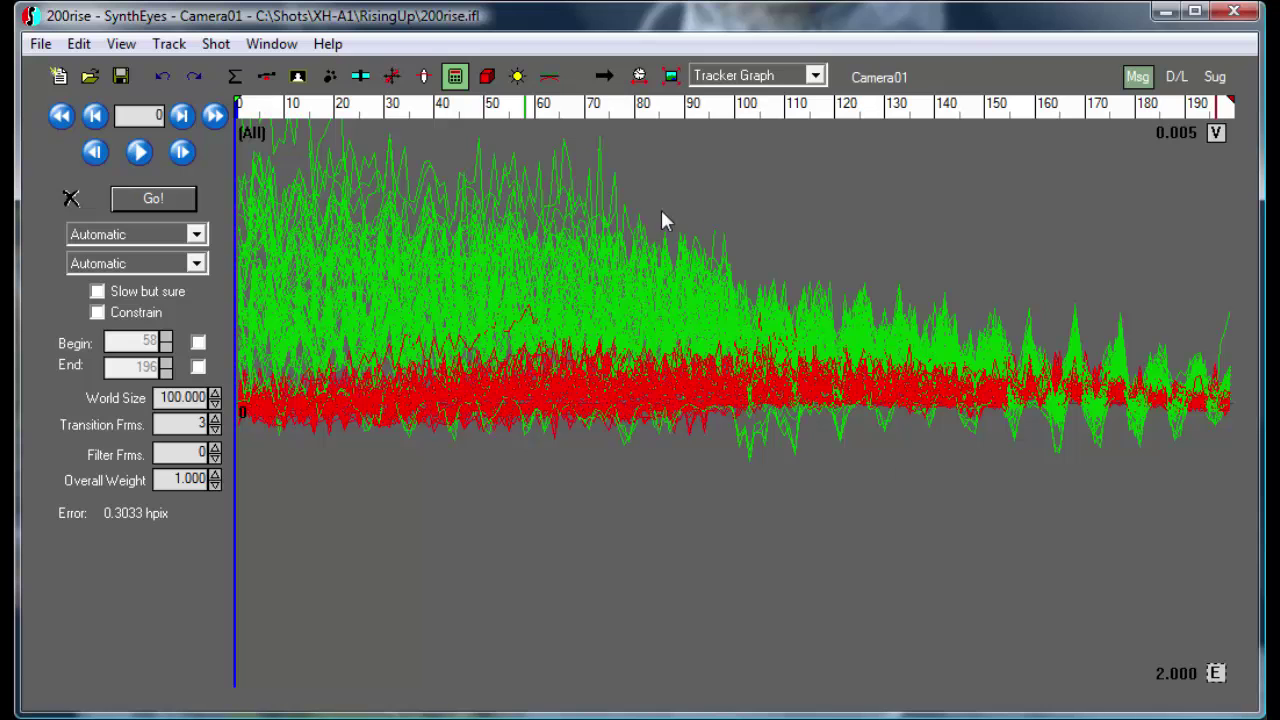
mouse_move(372, 177)
mouse_move(810, 289)
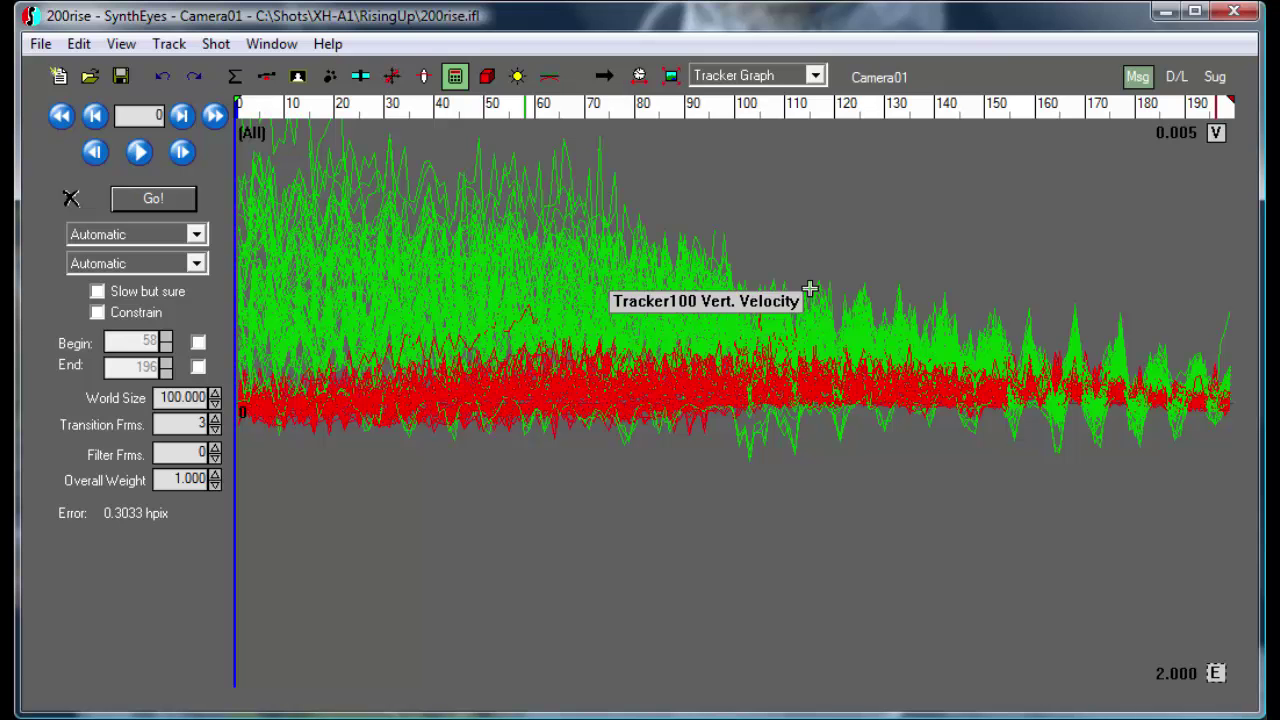
mouse_move(749, 399)
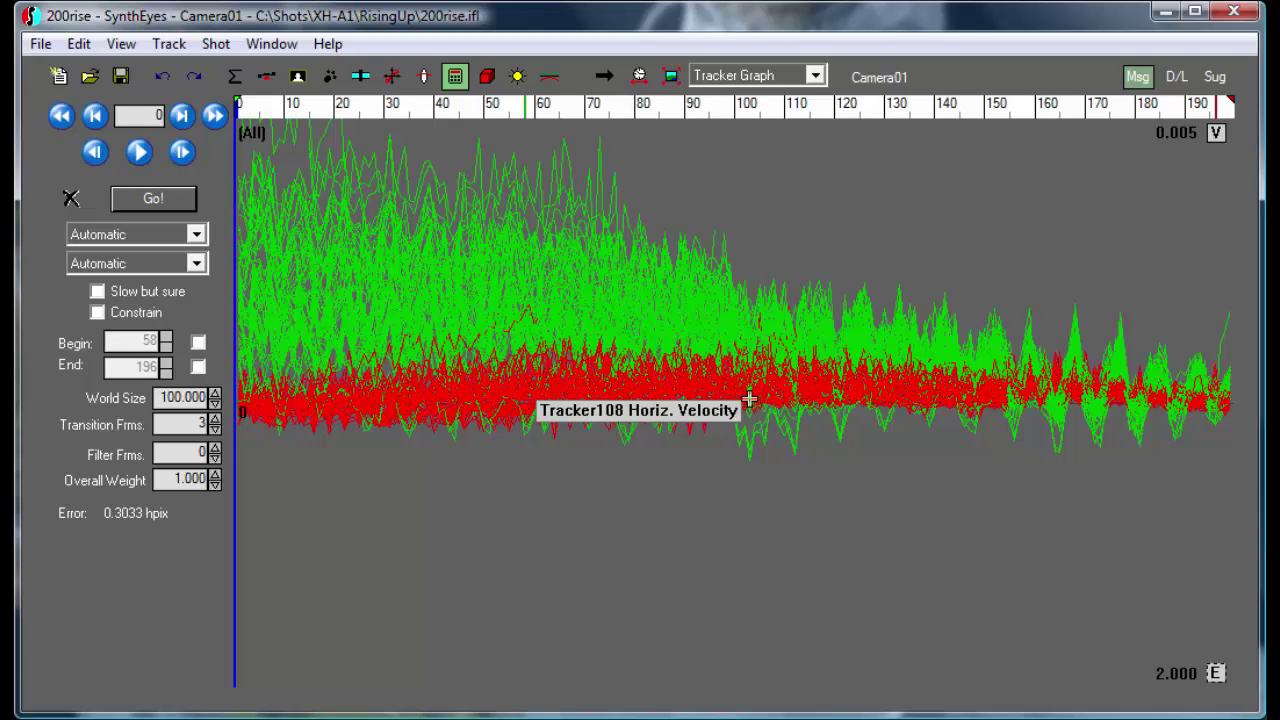